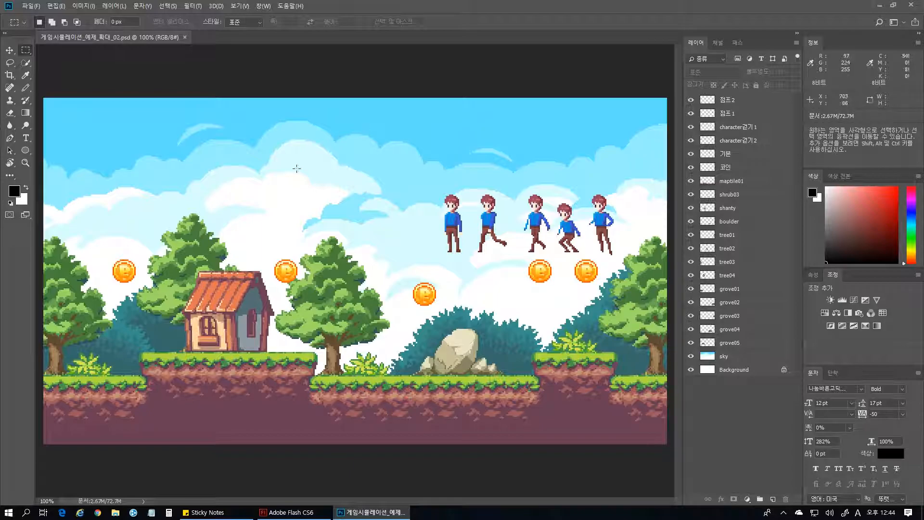
# Hide every layer above sky, and make the five grove layers, grove05 up to grove01, visible again one by one.
pyautogui.moveTo(691, 343); pyautogui.dragTo(691, 100)
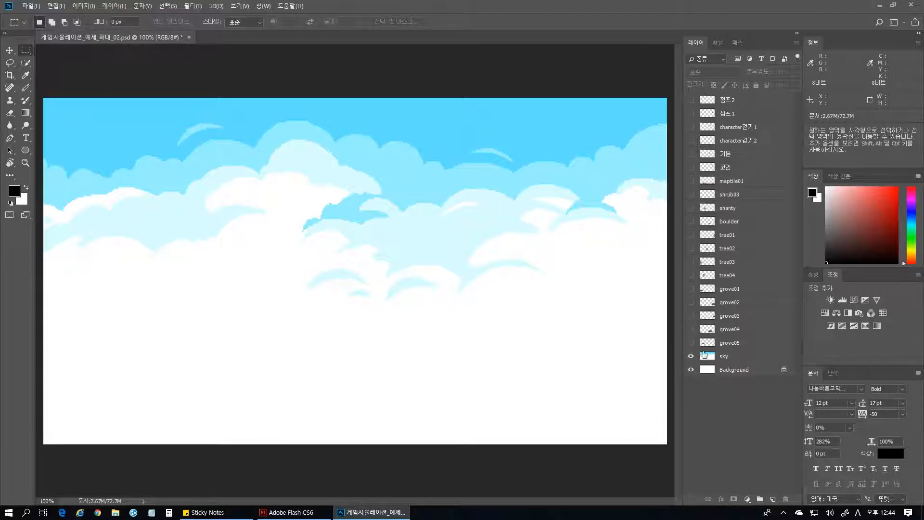
pyautogui.click(692, 343)
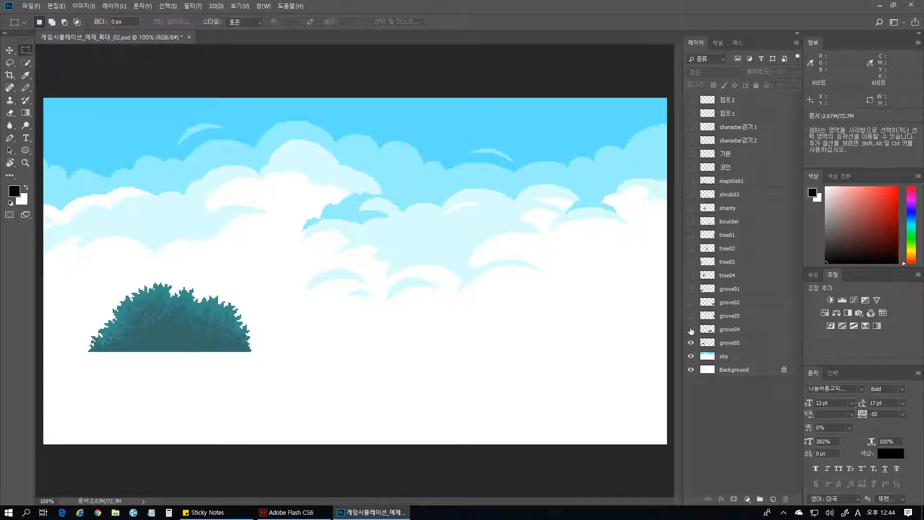
pyautogui.click(691, 330)
pyautogui.click(692, 316)
pyautogui.click(692, 303)
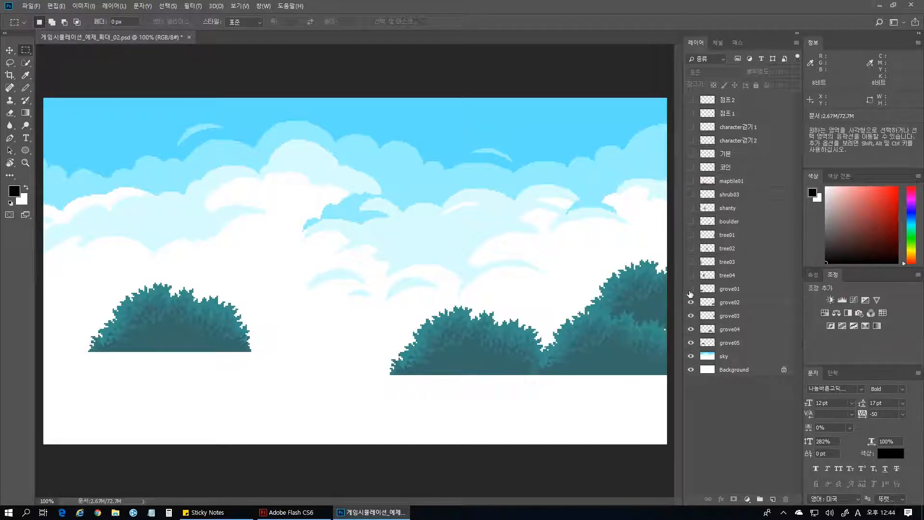
pyautogui.click(691, 289)
# Turn the visibility of the four tree layers, tree04 up to tree01, back on.
pyautogui.click(691, 276)
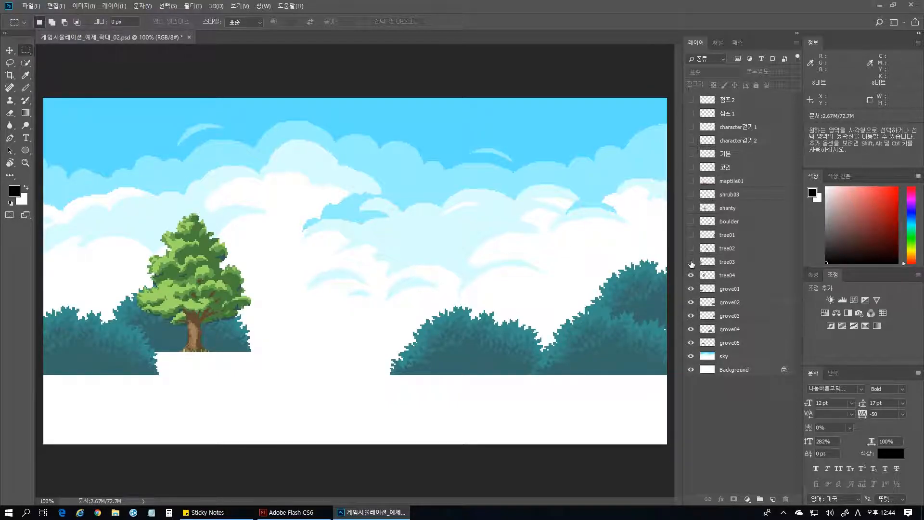
pyautogui.click(692, 262)
pyautogui.click(692, 249)
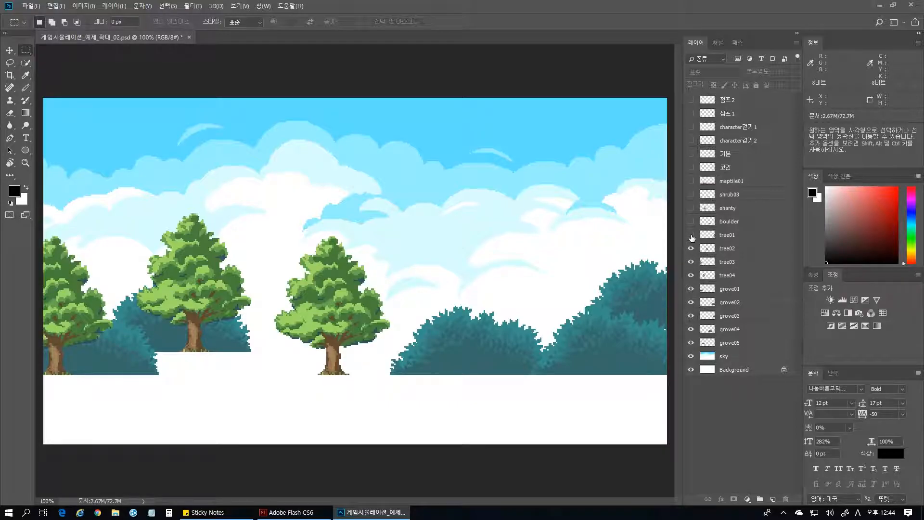
pyautogui.click(692, 235)
# Show the boulder, shanty, shrub03 and maptile01 layers again.
pyautogui.click(691, 222)
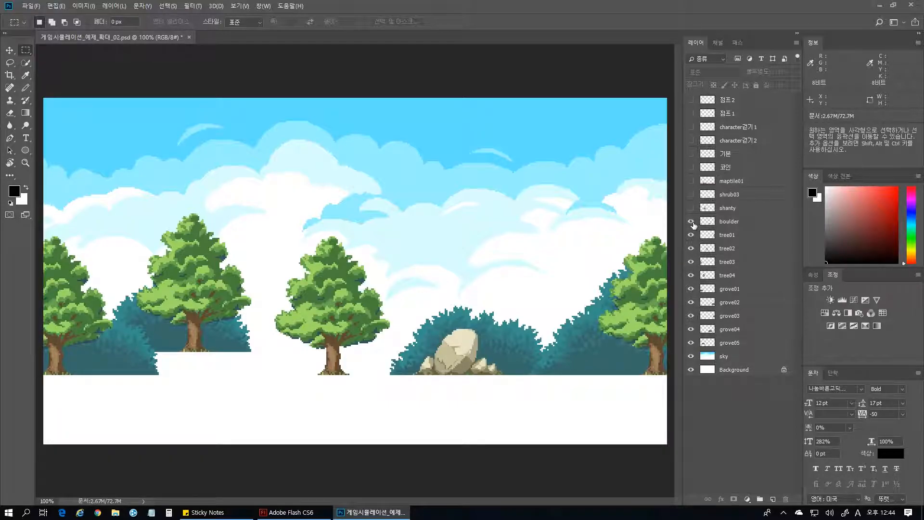
pyautogui.click(691, 209)
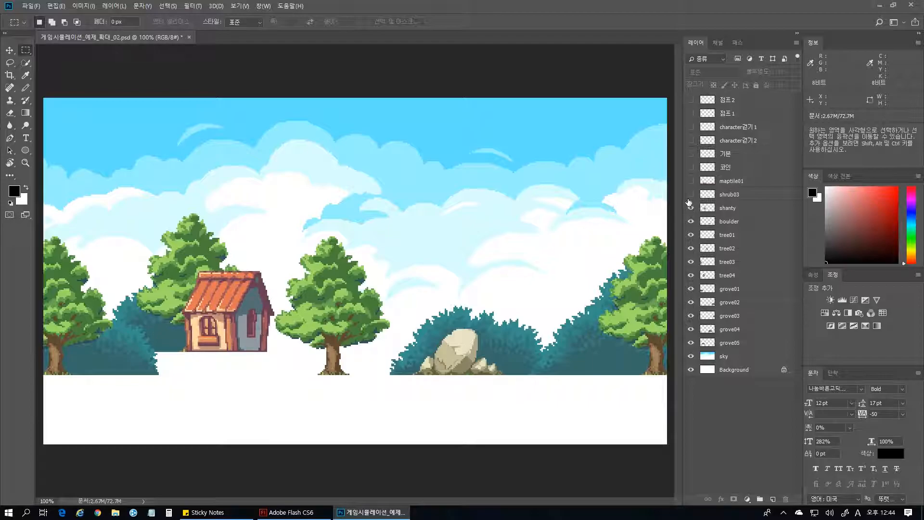
pyautogui.click(691, 195)
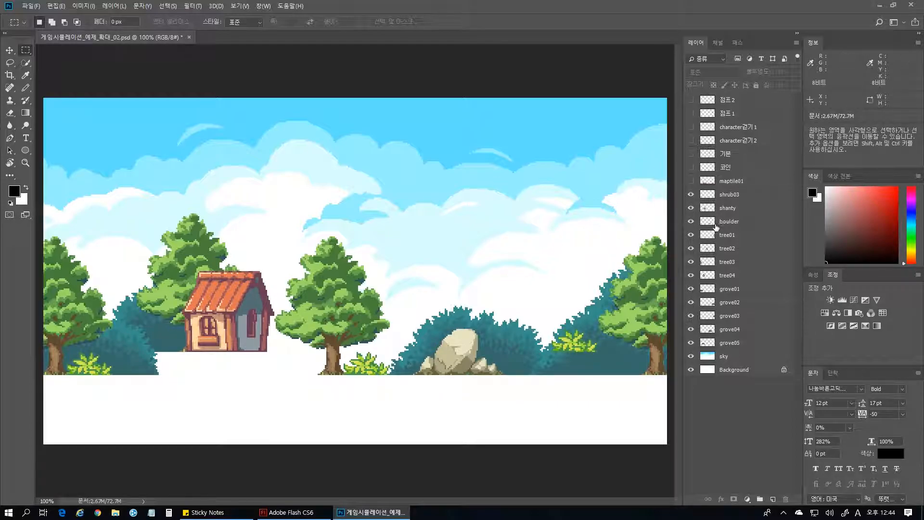
pyautogui.click(691, 181)
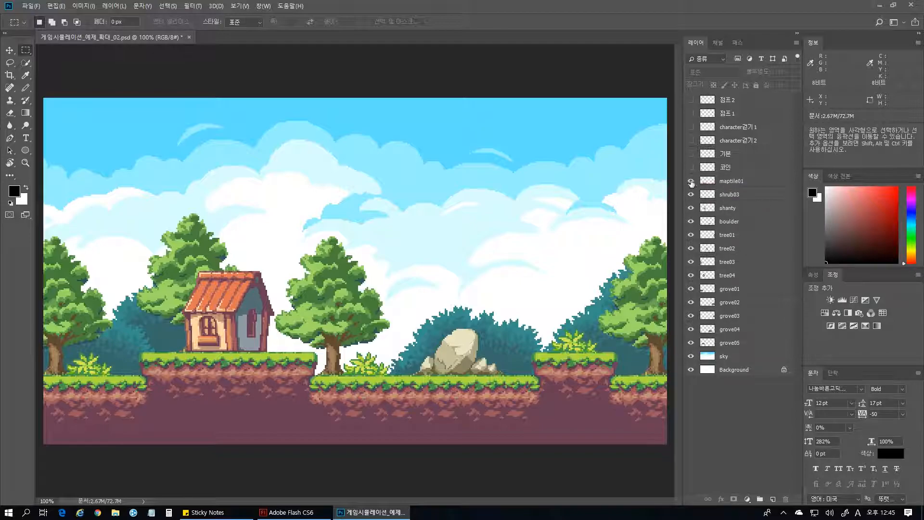
# Show the 코인 coin layer and the five character layers: 기본, character걷기2, character걷기1, 점프1 and 점프2.
pyautogui.click(692, 168)
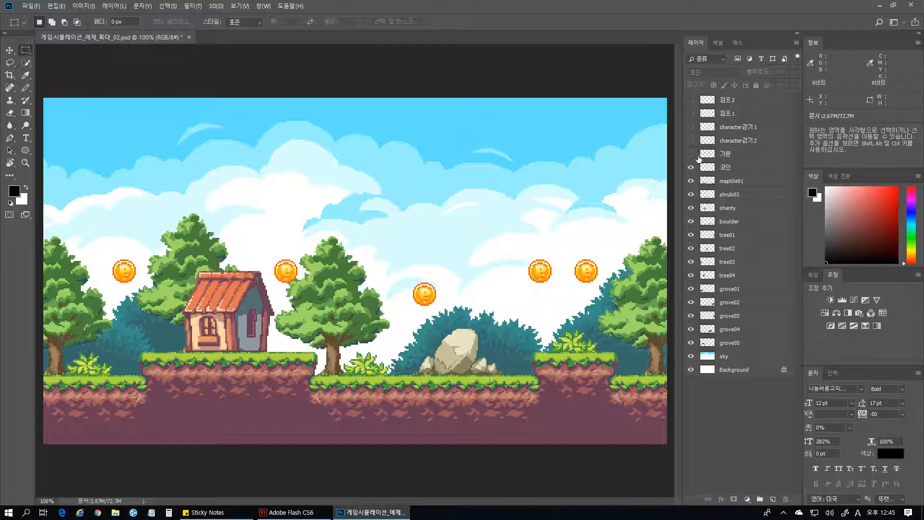
pyautogui.click(691, 154)
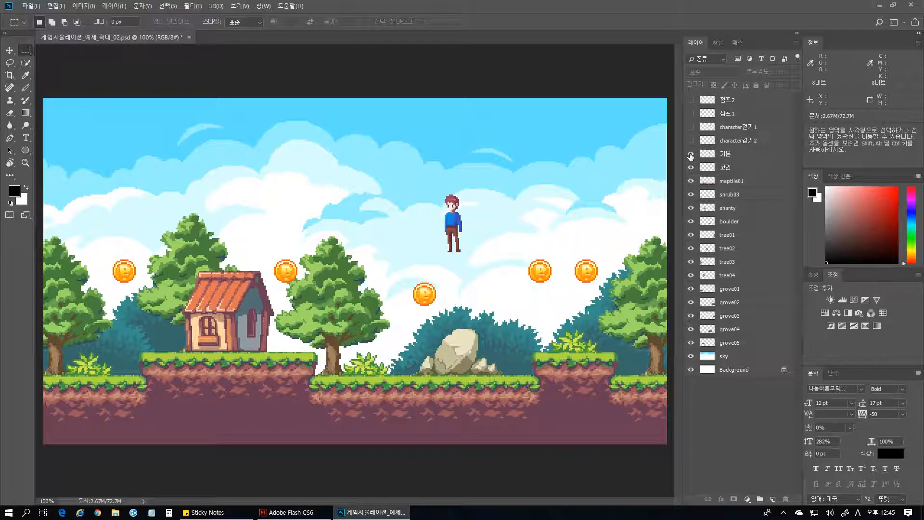
pyautogui.click(692, 141)
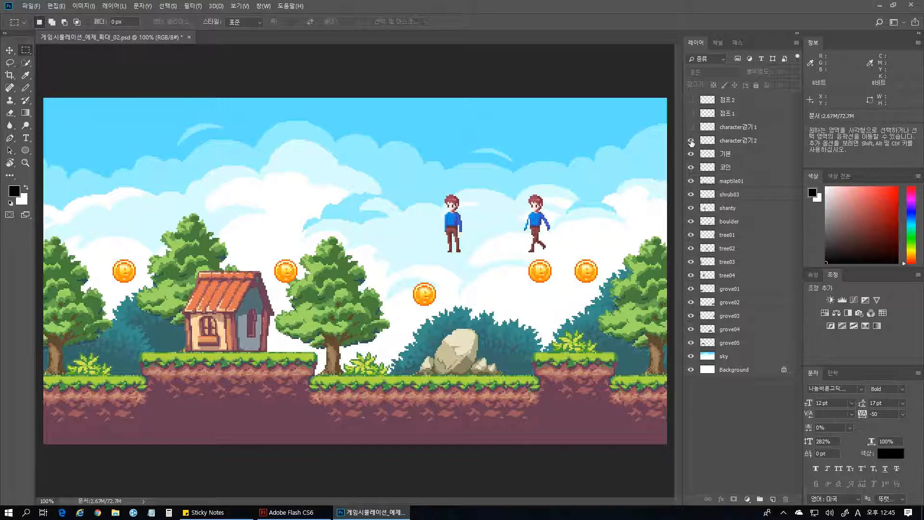
pyautogui.click(691, 128)
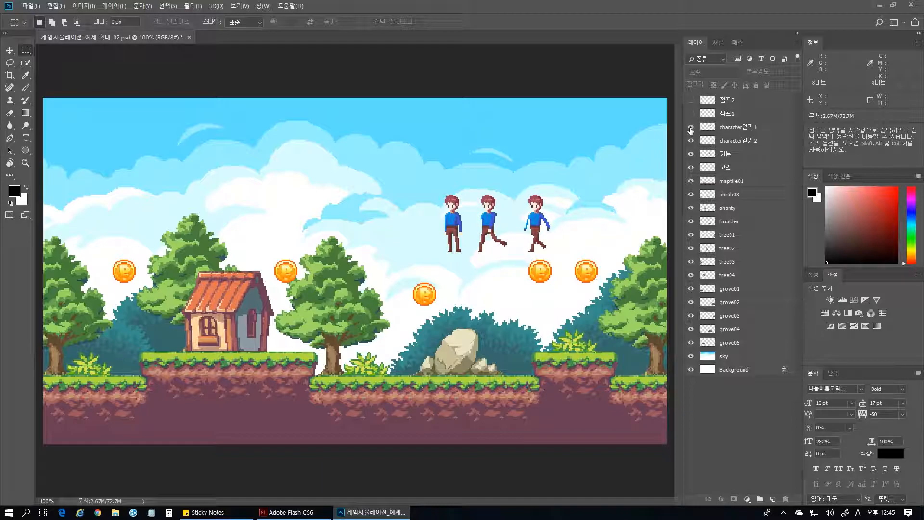
pyautogui.click(690, 114)
pyautogui.click(692, 100)
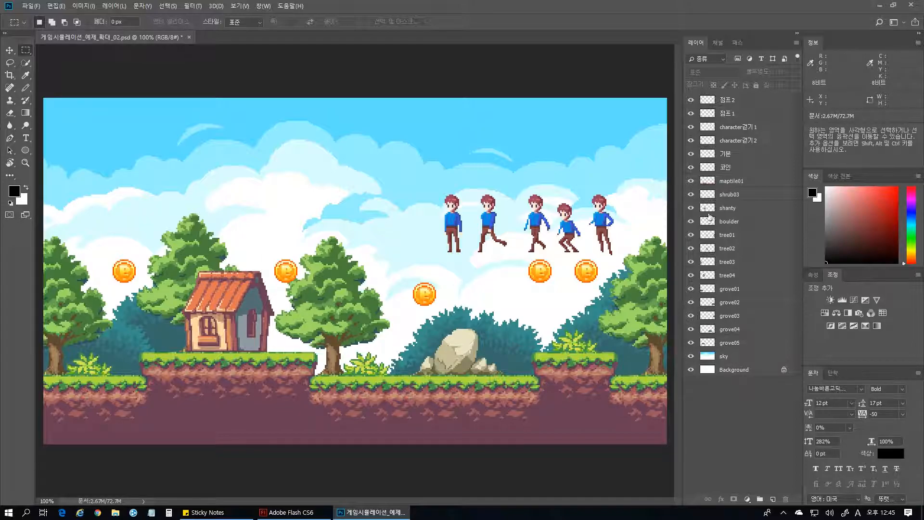
# Activate the maptile01 layer and try out a rectangular selection around the ground strip, clearing it again.
pyautogui.click(731, 183)
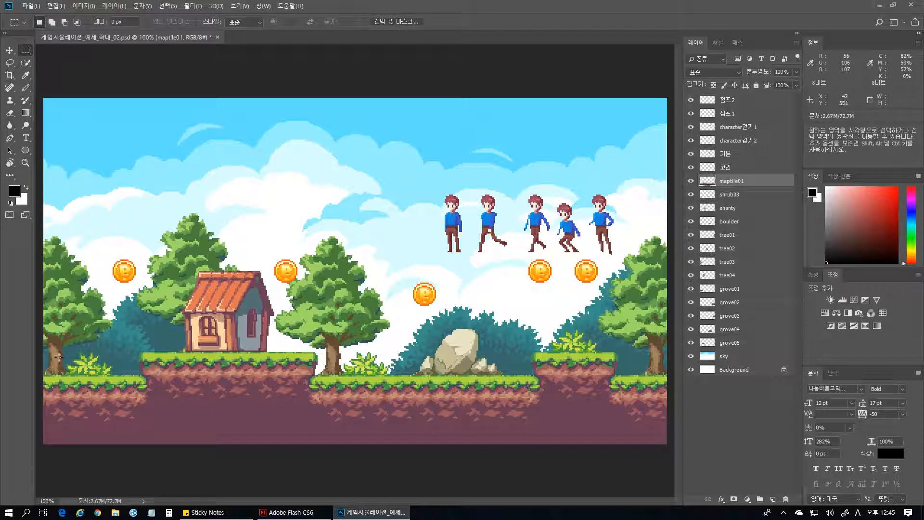
pyautogui.moveTo(38, 359); pyautogui.dragTo(712, 460)
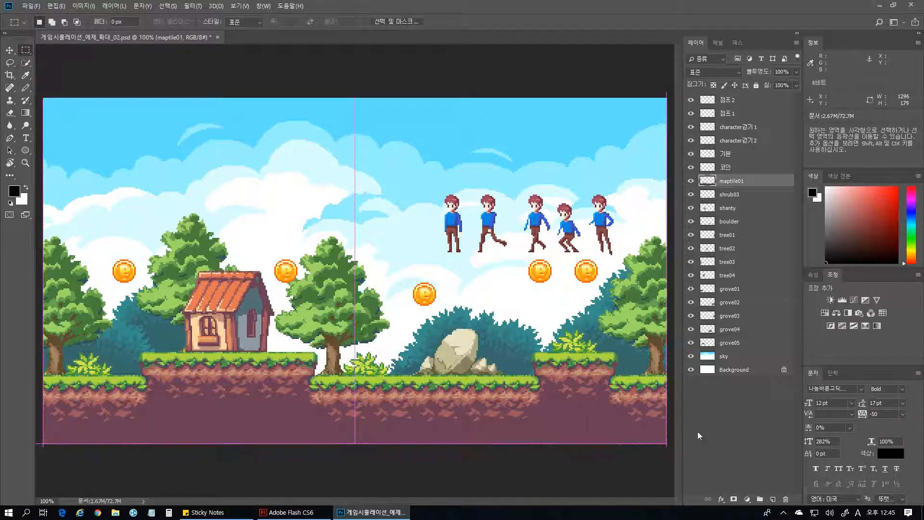
pyautogui.moveTo(671, 329); pyautogui.dragTo(40, 450)
pyautogui.click(532, 481)
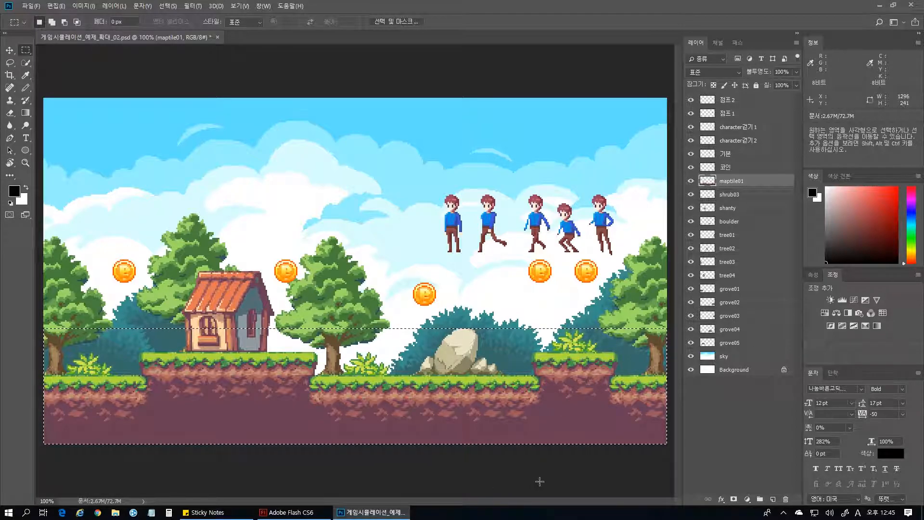
# Hide all layers except maptile01 and Background, and copy a full-width rectangular selection around the ground strip.
pyautogui.moveTo(691, 194); pyautogui.dragTo(691, 357)
pyautogui.moveTo(692, 99); pyautogui.dragTo(692, 167)
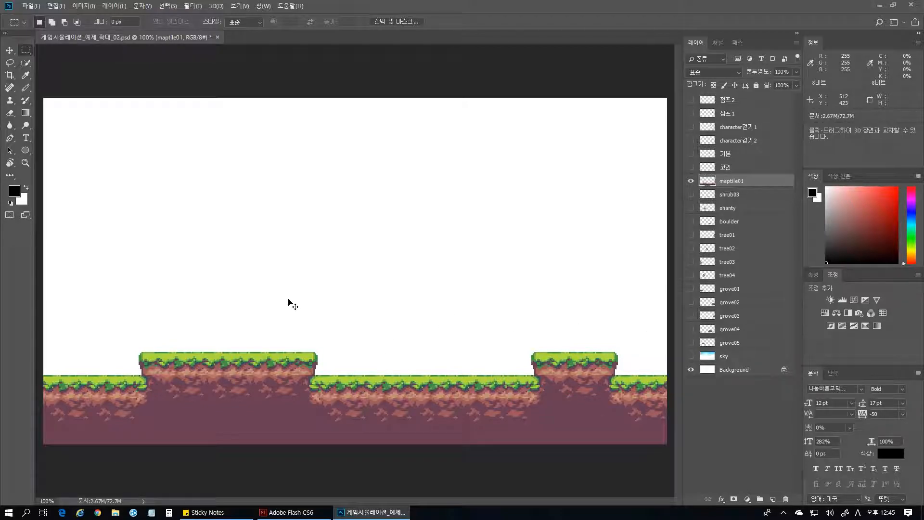
pyautogui.moveTo(42, 326); pyautogui.dragTo(671, 450)
pyautogui.hotkey('ctrl', 'c')
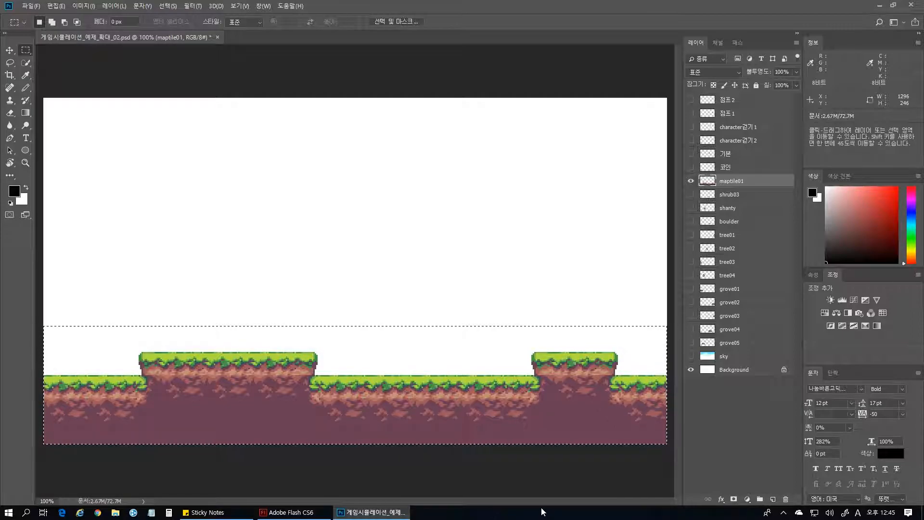
# Paste the copied ground strip into a new 1296 × 192 pixel document and hide its white background layer.
pyautogui.hotkey('ctrl', 'n')
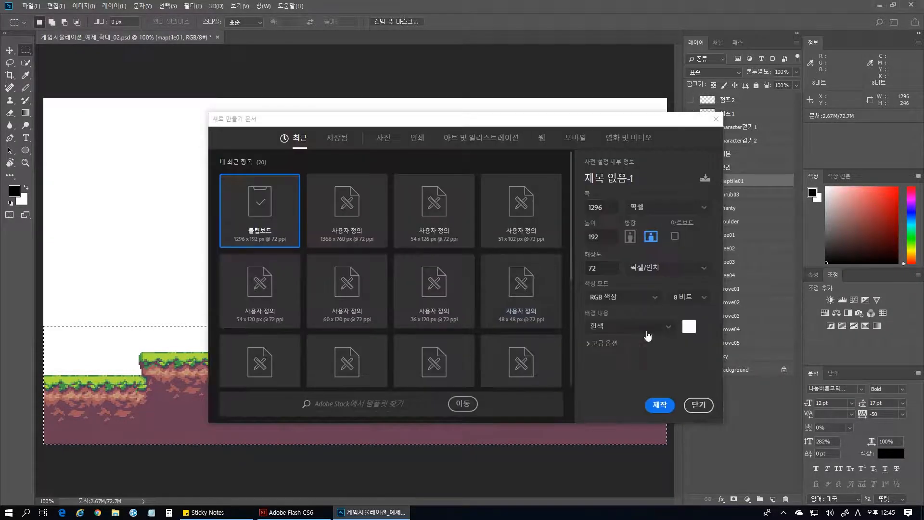
pyautogui.click(660, 405)
pyautogui.hotkey('ctrl', 'v')
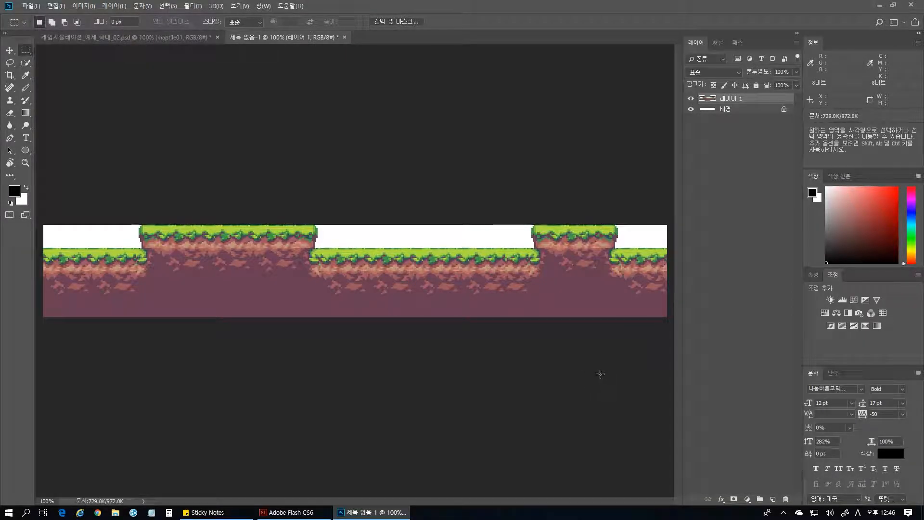
pyautogui.click(691, 109)
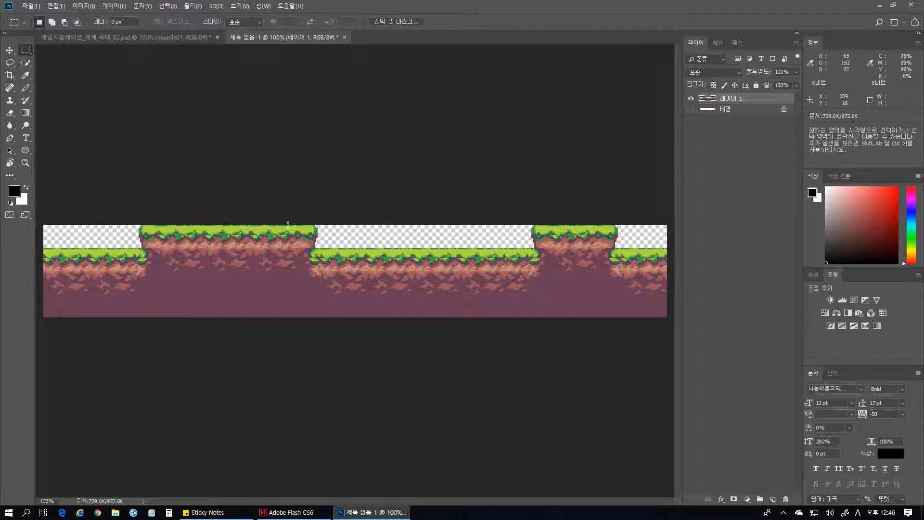
# Start a Save for Web (Legacy) export of the ground strip, choose PNG-24, and inspect the transparent preview.
pyautogui.click(32, 7)
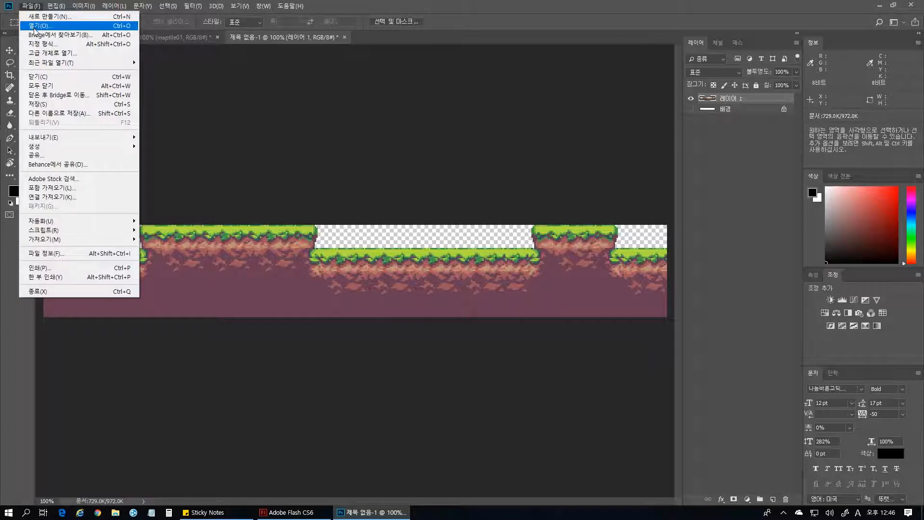
pyautogui.moveTo(72, 137)
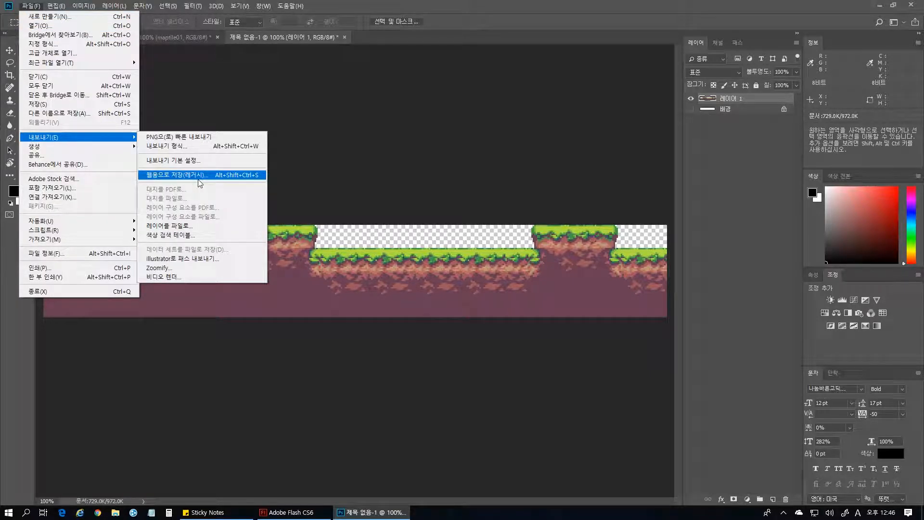
pyautogui.click(223, 176)
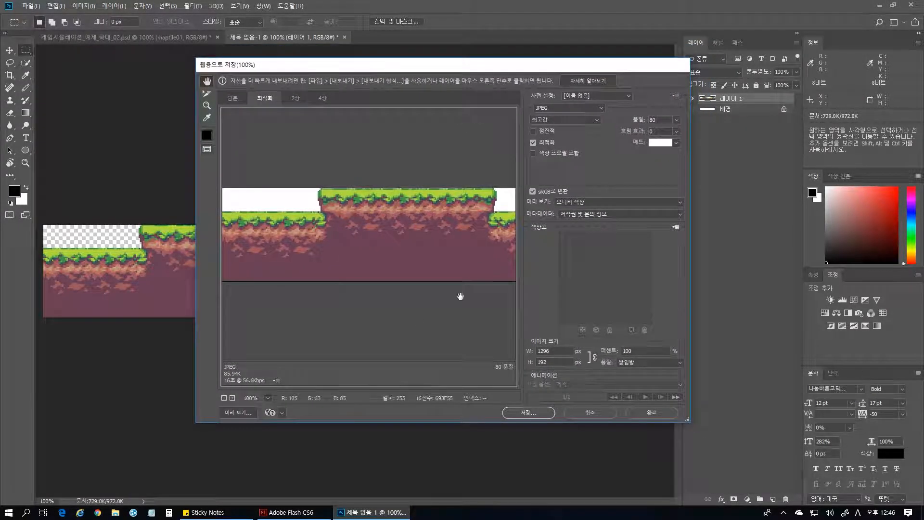
pyautogui.click(566, 108)
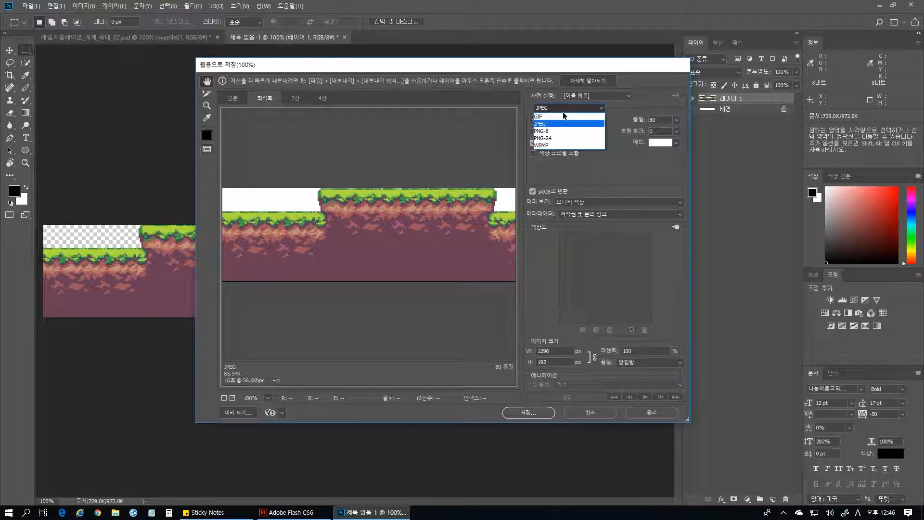
pyautogui.click(554, 139)
pyautogui.moveTo(457, 246); pyautogui.dragTo(351, 243)
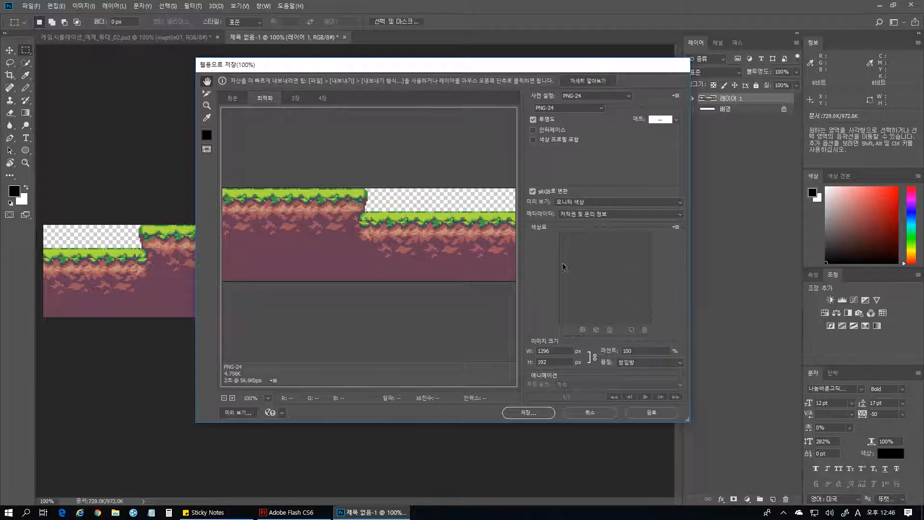
# Start saving the optimized ground strip and browse to the 이미지파일 folder as the save location.
pyautogui.click(539, 412)
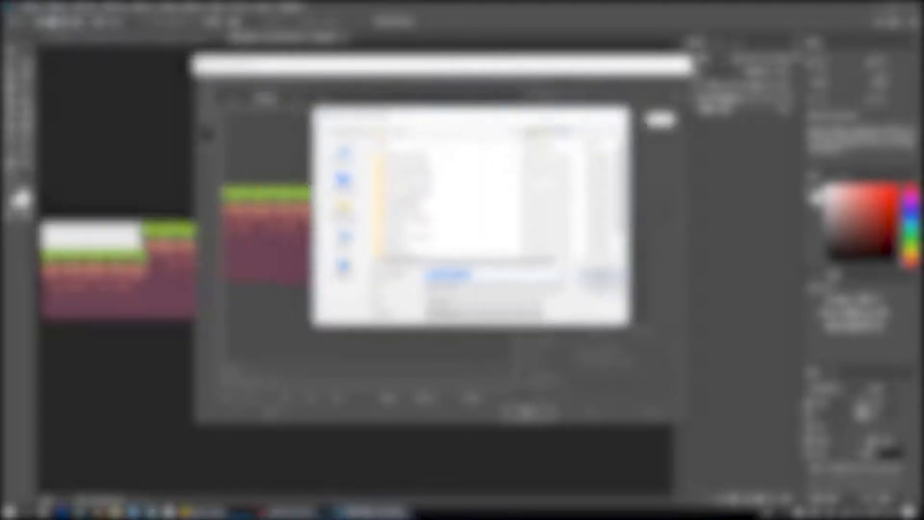
pyautogui.click(529, 189)
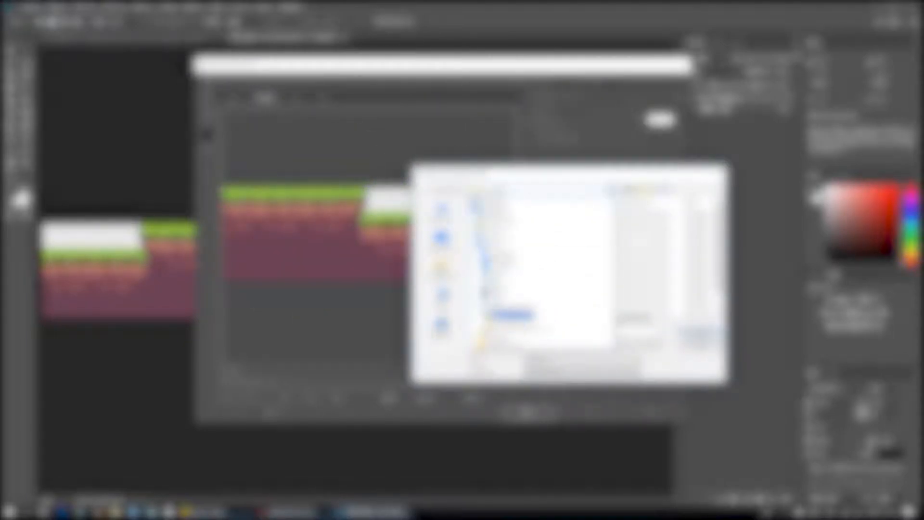
pyautogui.click(512, 314)
pyautogui.doubleClick(525, 271)
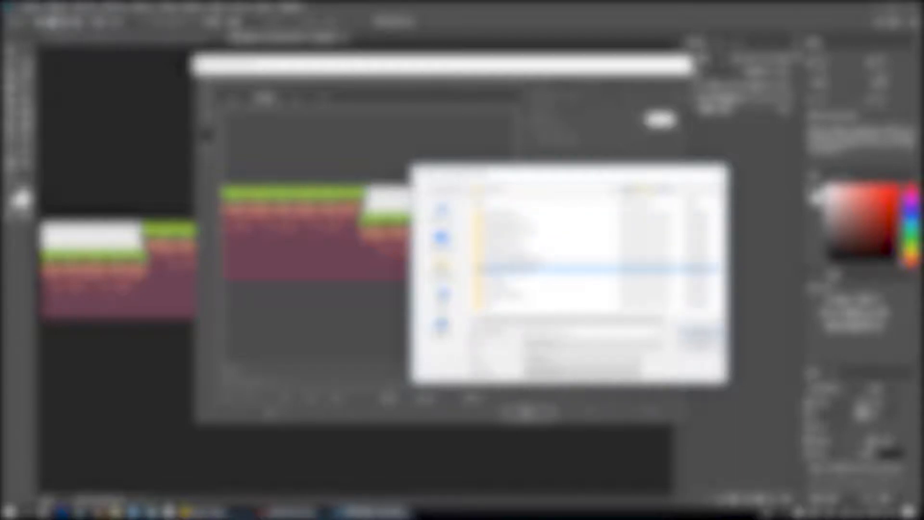
pyautogui.doubleClick(530, 241)
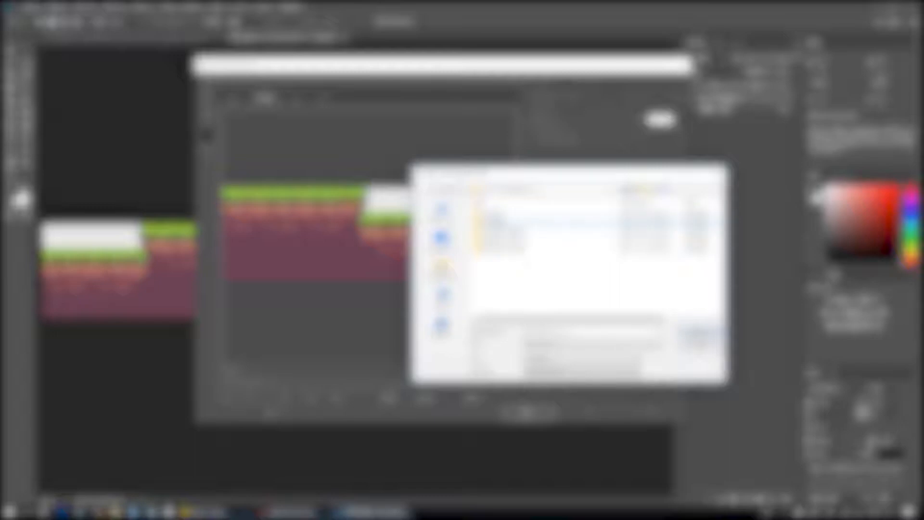
pyautogui.doubleClick(506, 223)
pyautogui.doubleClick(503, 266)
pyautogui.doubleClick(496, 213)
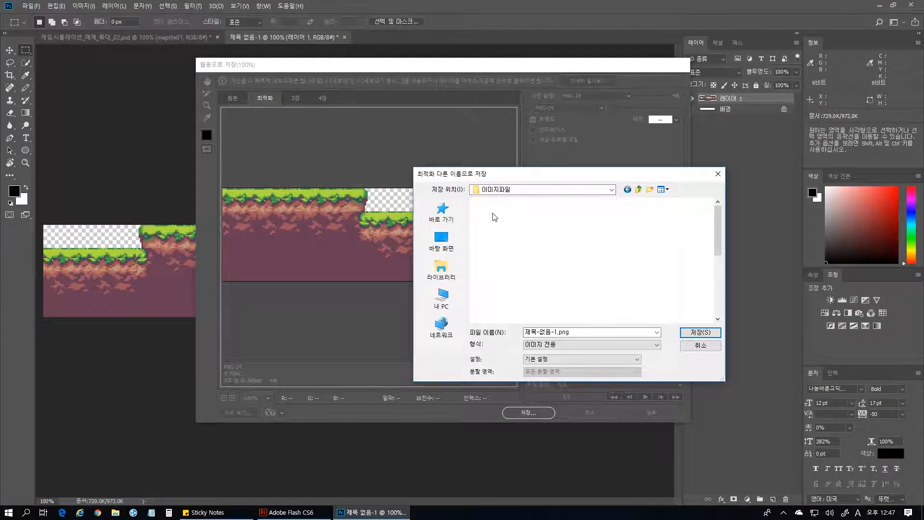
# Look through the PNG images already stored in the 이미지파일 folder.
pyautogui.scroll(-5, 690, 255)
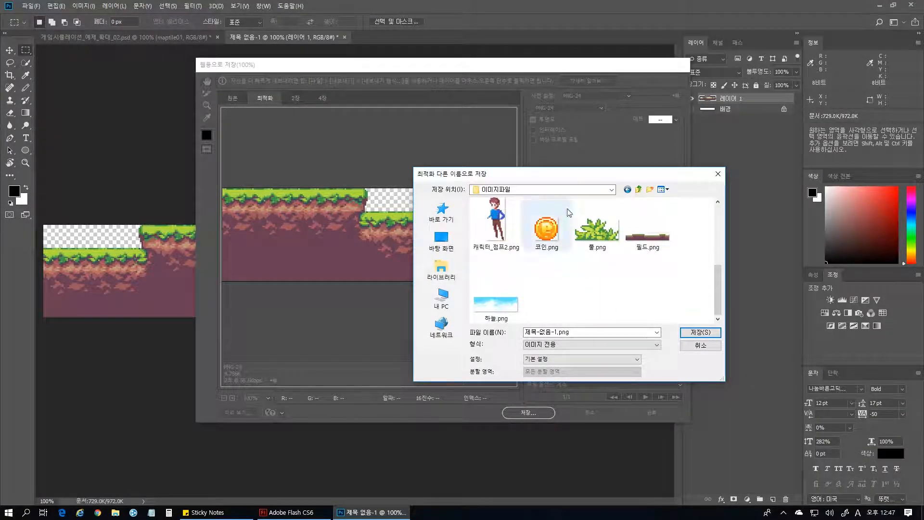
pyautogui.scroll(2, 641, 289)
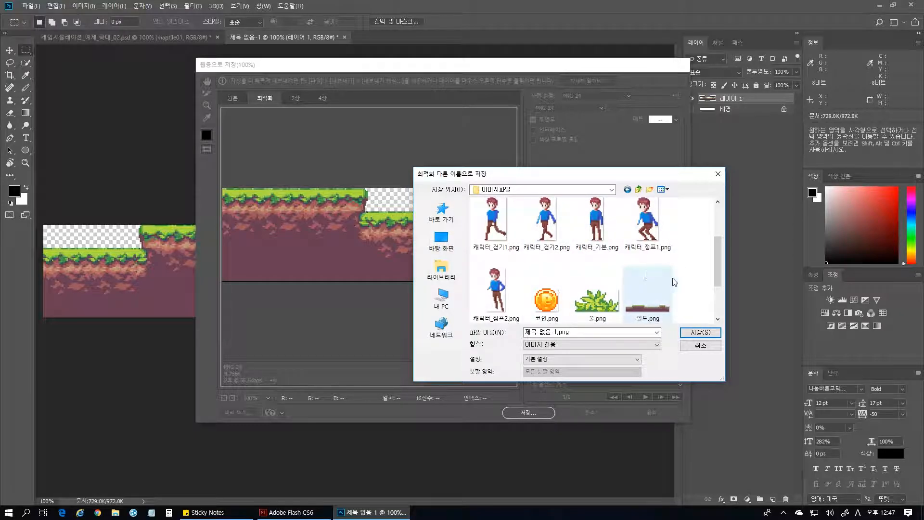
pyautogui.scroll(2, 674, 282)
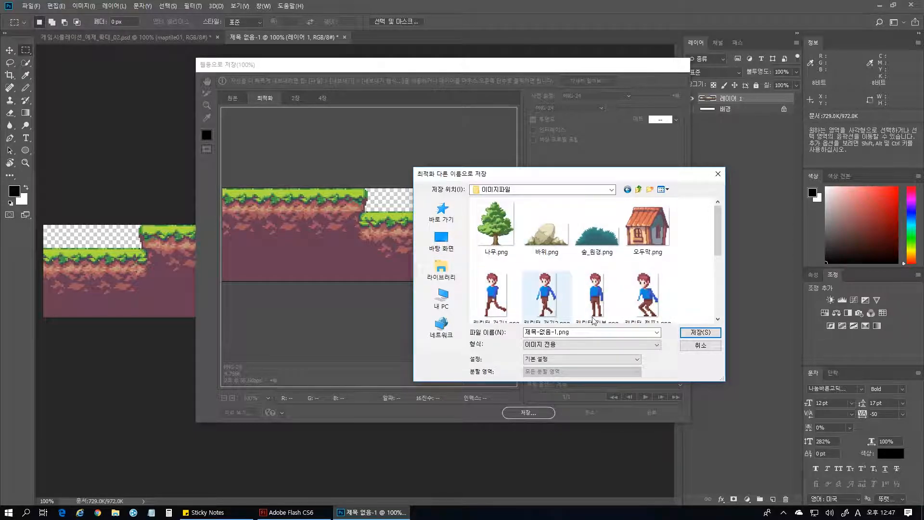
pyautogui.scroll(-4, 513, 250)
pyautogui.scroll(4, 694, 256)
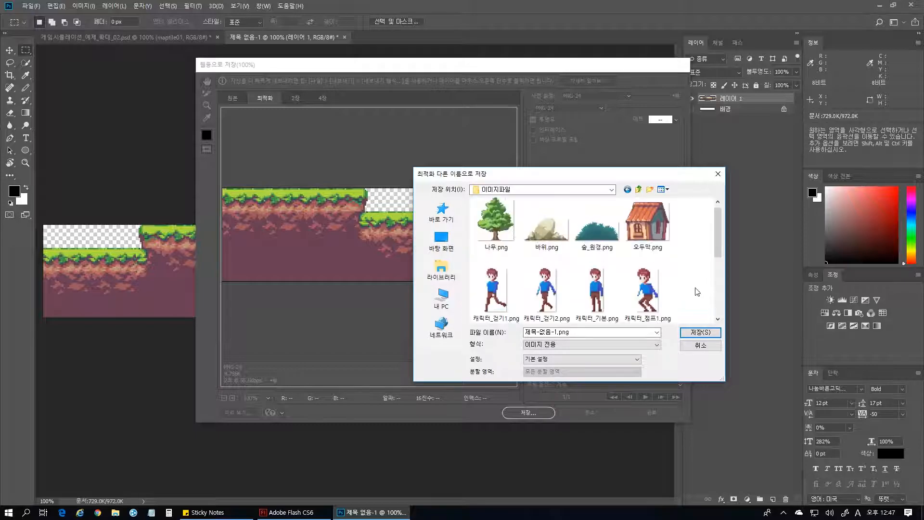
pyautogui.scroll(-4, 674, 282)
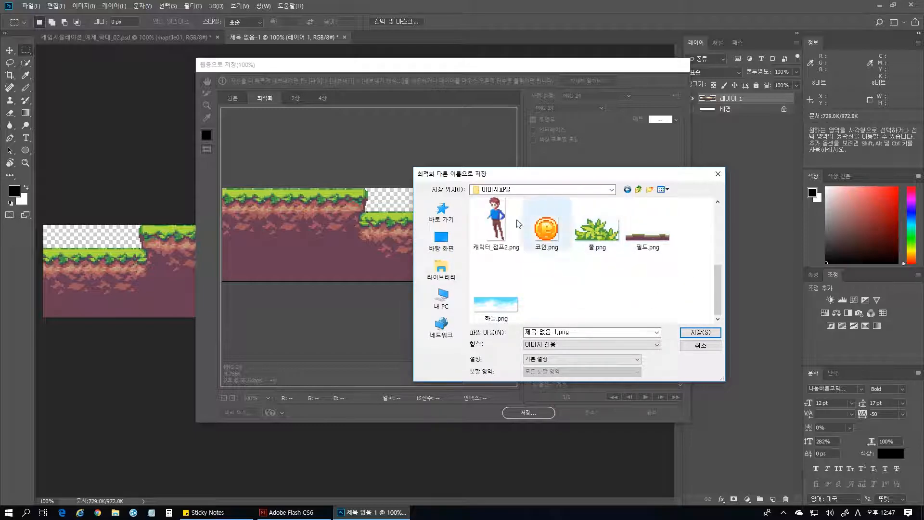
pyautogui.scroll(4, 694, 279)
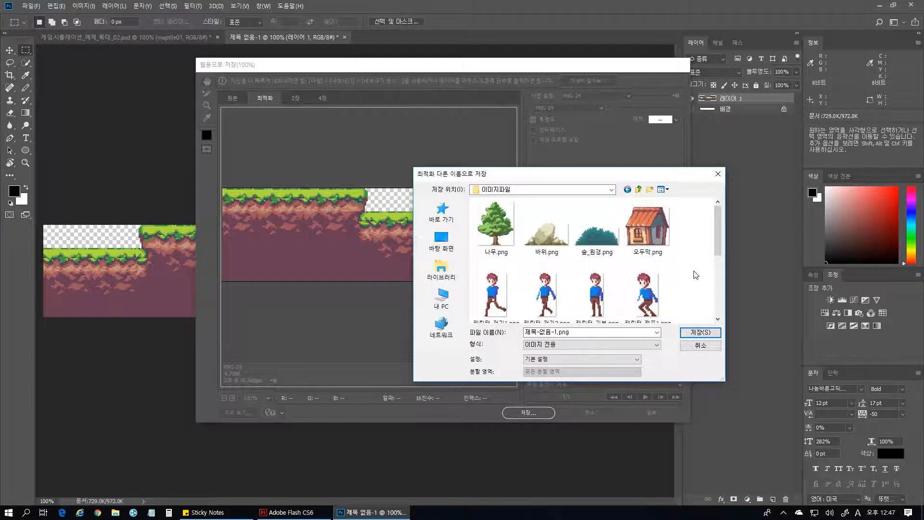
pyautogui.scroll(-4, 696, 305)
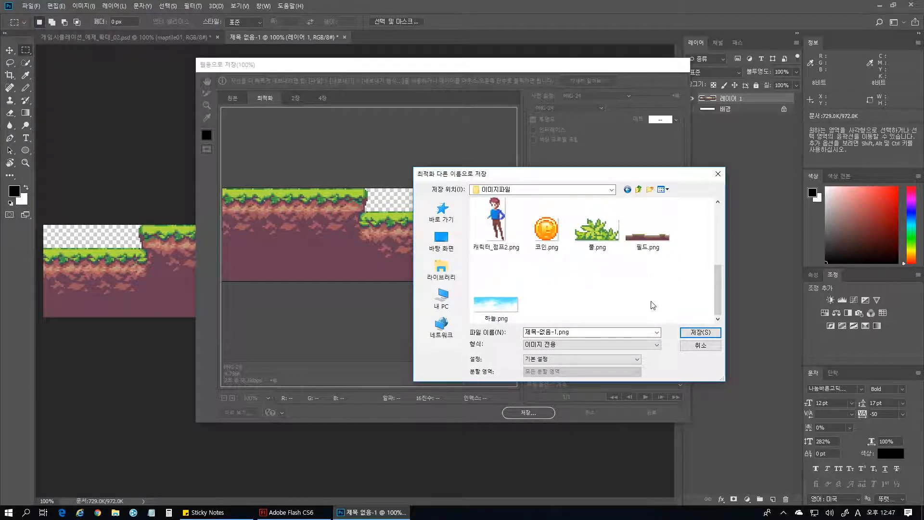
# Save the ground strip as 필드.png, replacing the existing file.
pyautogui.click(657, 243)
pyautogui.click(700, 332)
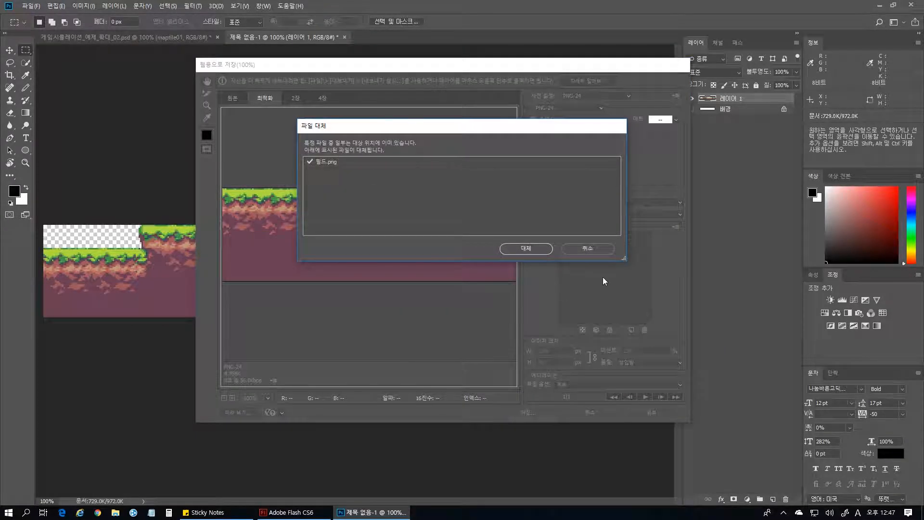
pyautogui.click(525, 248)
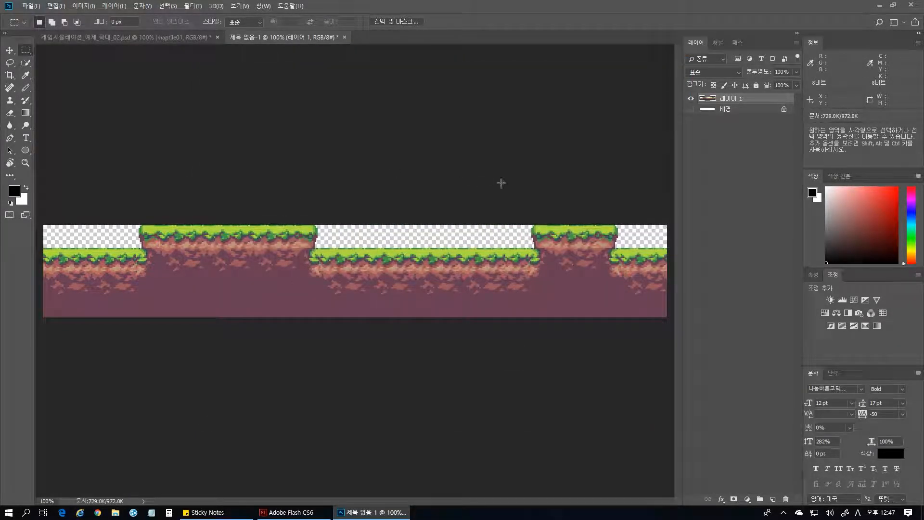
# Switch to Adobe Flash CS6 and create an ActionScript 2.0 document of 1280 × 720 px at 30 fps.
pyautogui.click(884, 6)
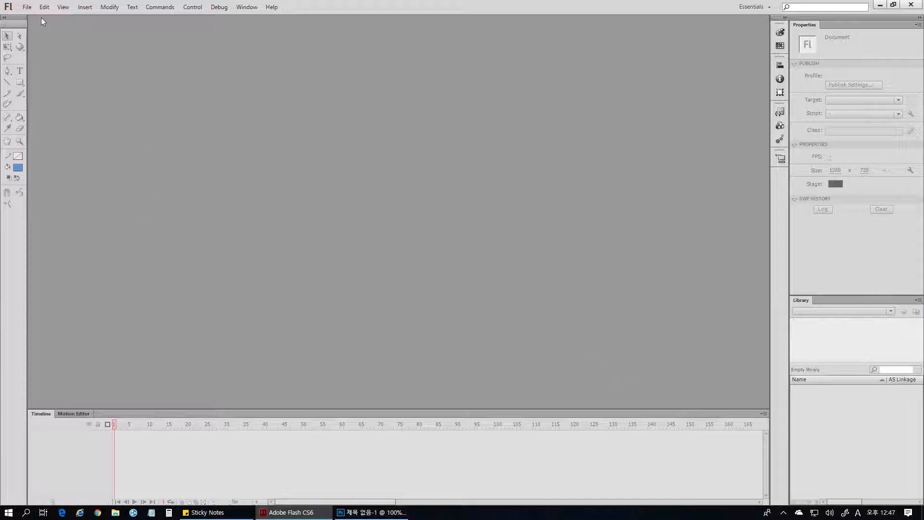
pyautogui.click(27, 7)
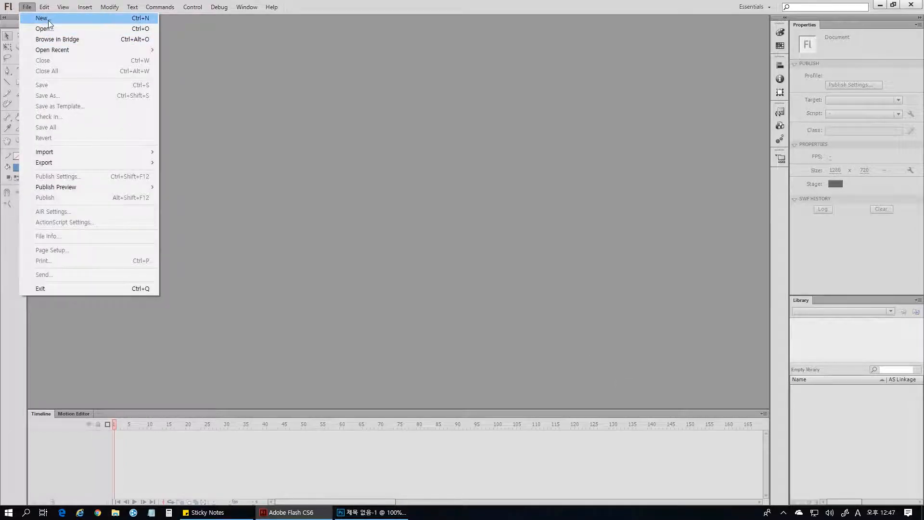
pyautogui.click(48, 20)
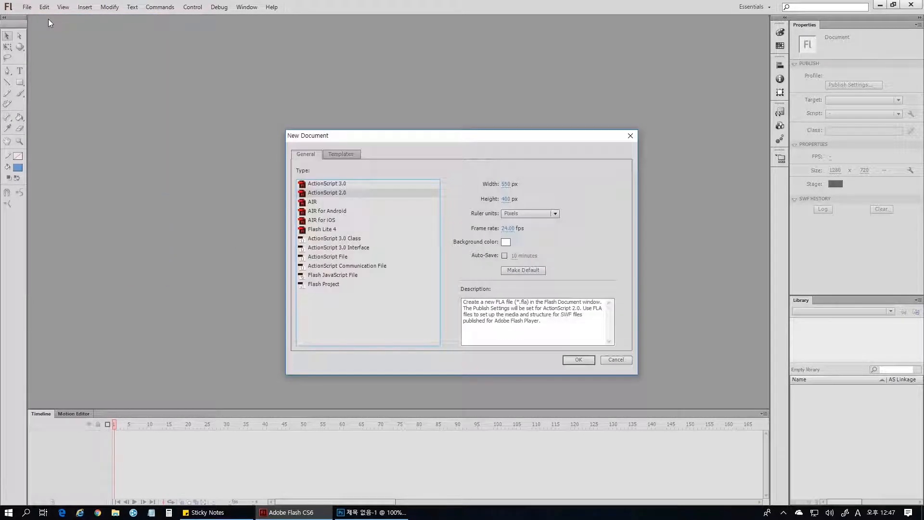
pyautogui.click(507, 184)
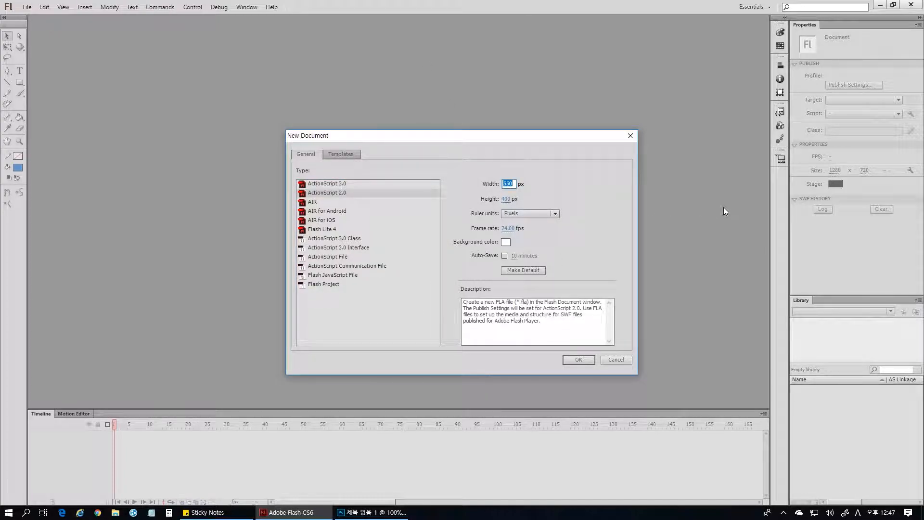
pyautogui.write('1280')
pyautogui.click(506, 199)
pyautogui.write('720')
pyautogui.press('Return')
pyautogui.click(523, 232)
pyautogui.write('30')
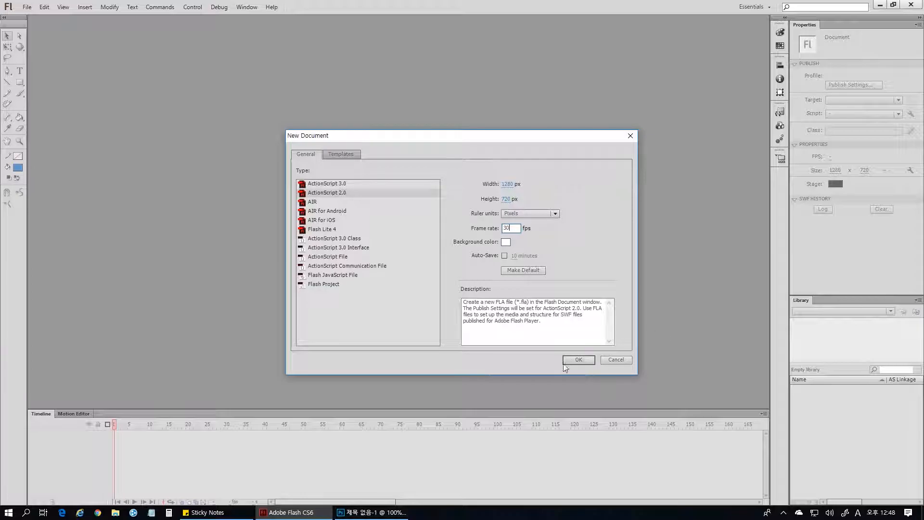
pyautogui.click(579, 361)
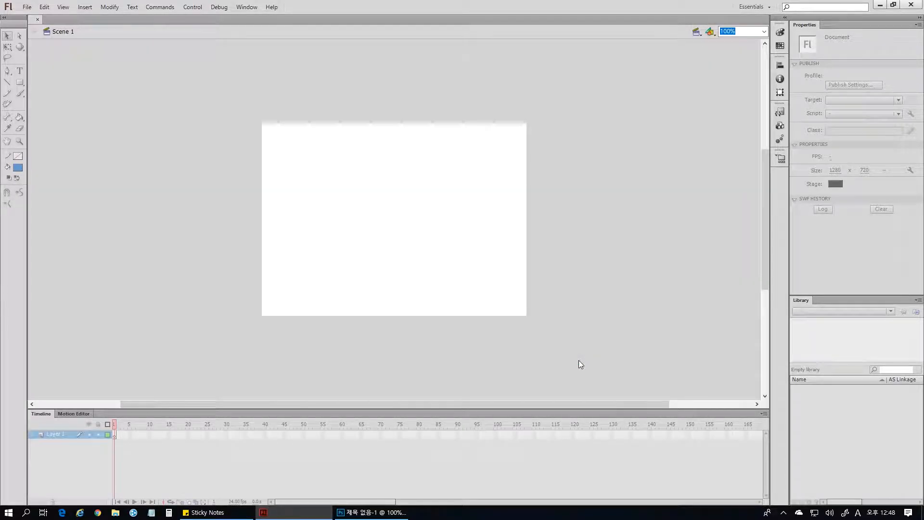
# Examine the empty stage, Layer 1 and its first frame in the timeline.
pyautogui.keyDown('ctrl'); pyautogui.click(396, 220); pyautogui.keyUp('ctrl')
pyautogui.moveTo(634, 202); pyautogui.dragTo(471, 230)
pyautogui.keyDown('ctrl'); pyautogui.keyDown('shift'); pyautogui.click(558, 231); pyautogui.keyUp('shift'); pyautogui.keyUp('ctrl')
pyautogui.moveTo(555, 292); pyautogui.dragTo(565, 202)
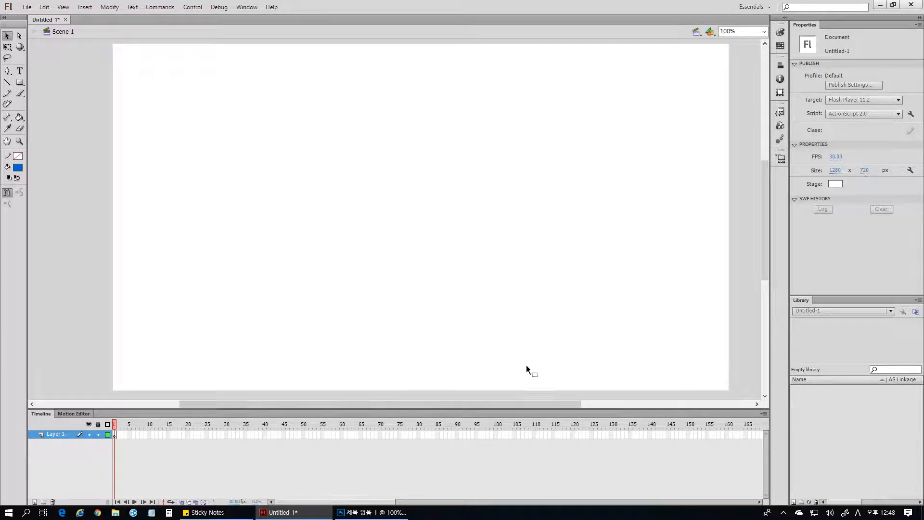
pyautogui.click(50, 435)
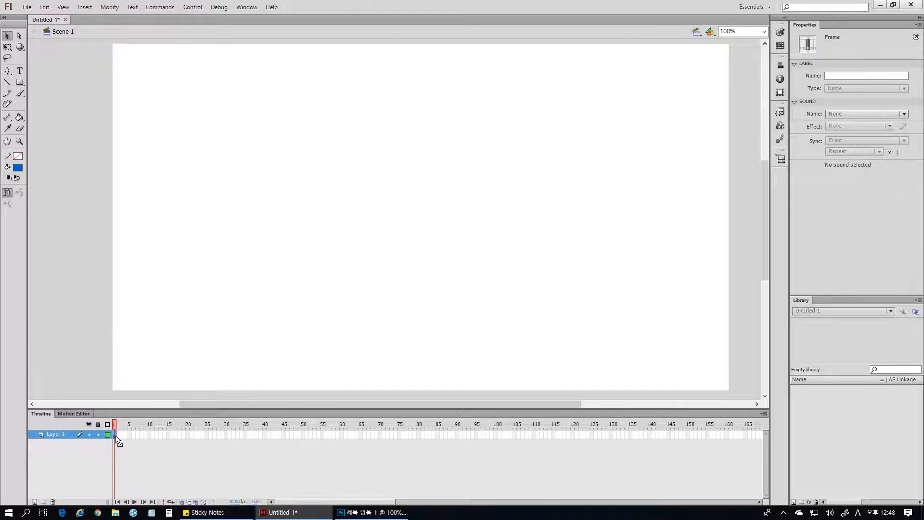
pyautogui.click(126, 477)
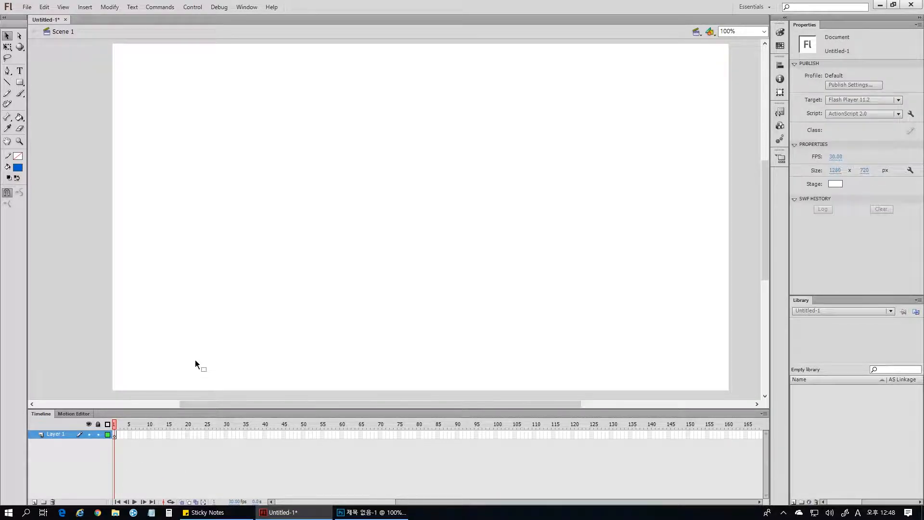
pyautogui.click(115, 434)
pyautogui.click(221, 349)
# Import all PNG images from the 이미지파일 folder inside 실습예제 into the library.
pyautogui.click(27, 7)
pyautogui.moveTo(145, 153)
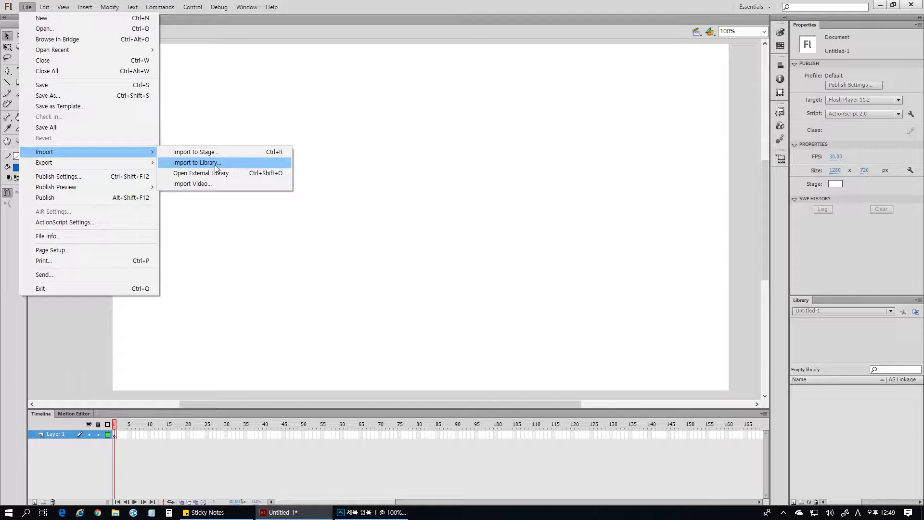
pyautogui.click(216, 167)
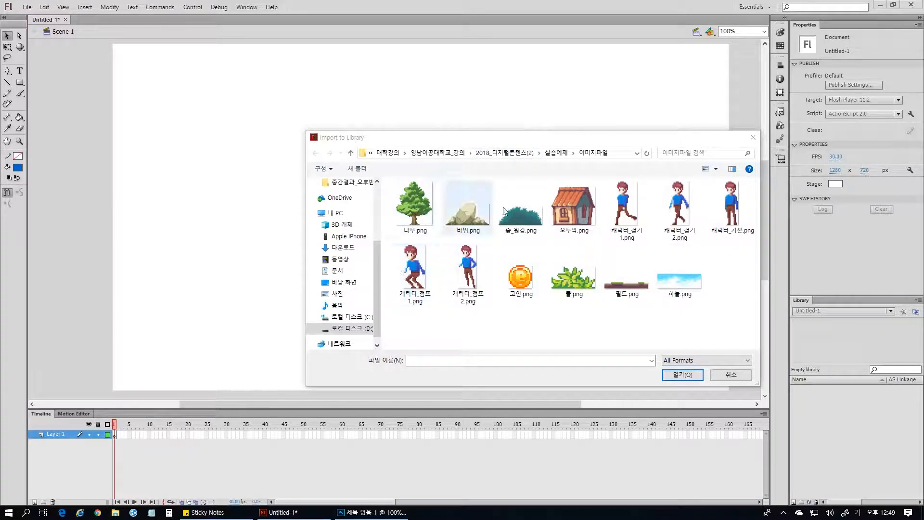
pyautogui.click(524, 154)
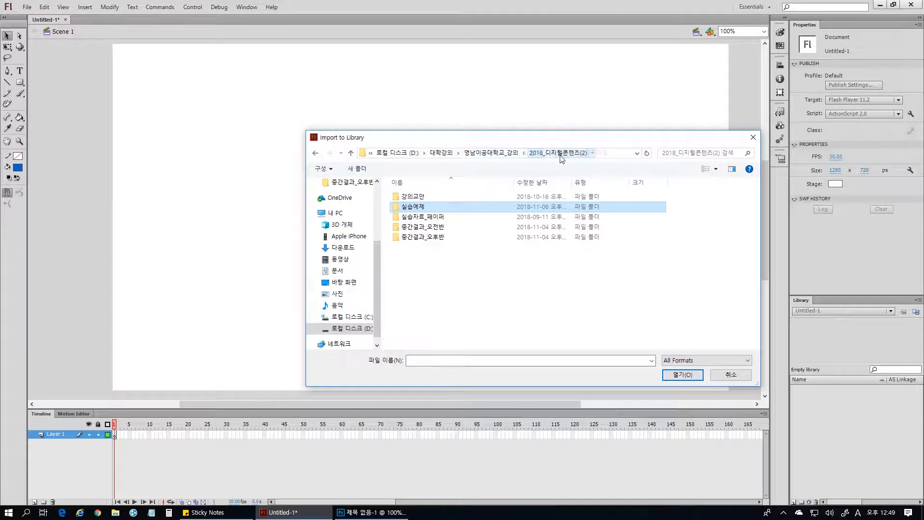
pyautogui.doubleClick(414, 207)
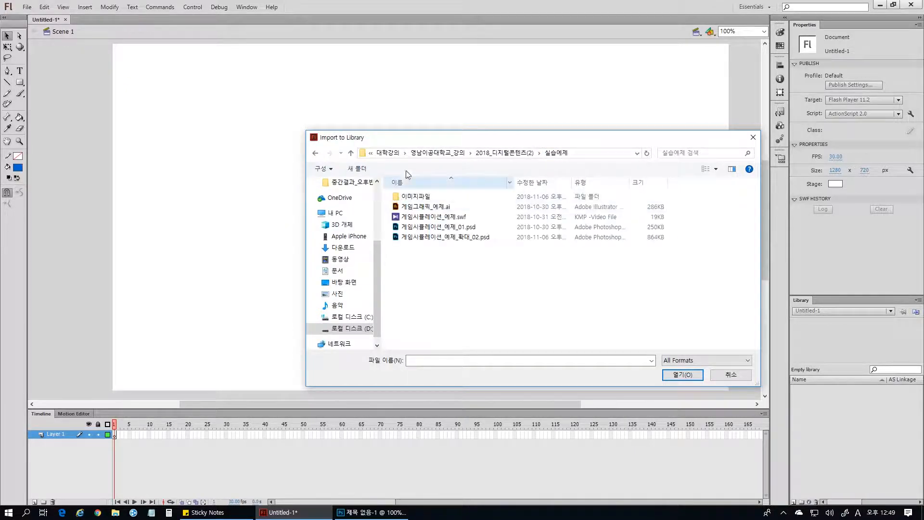
pyautogui.doubleClick(397, 196)
pyautogui.moveTo(397, 344); pyautogui.dragTo(778, 157)
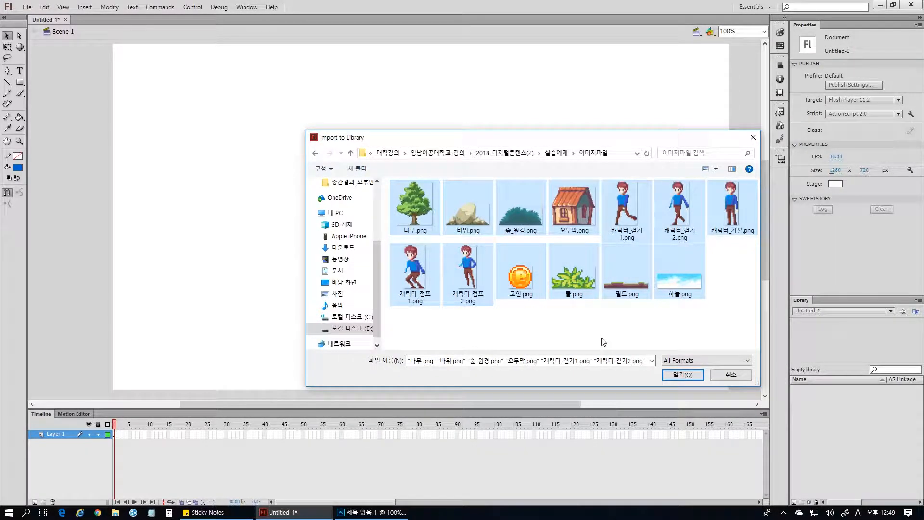
pyautogui.click(694, 378)
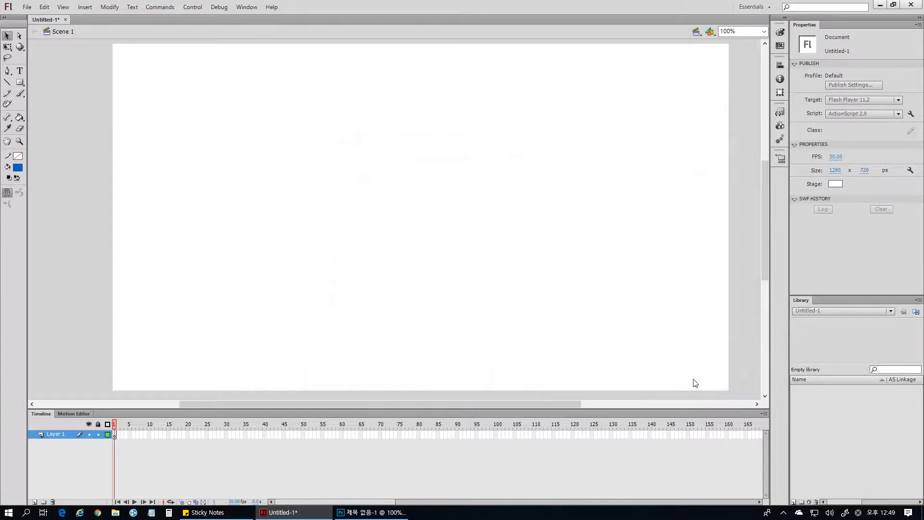
# Look through the imported images in the Library and enlarge it to fit the whole list.
pyautogui.scroll(-2, 893, 429)
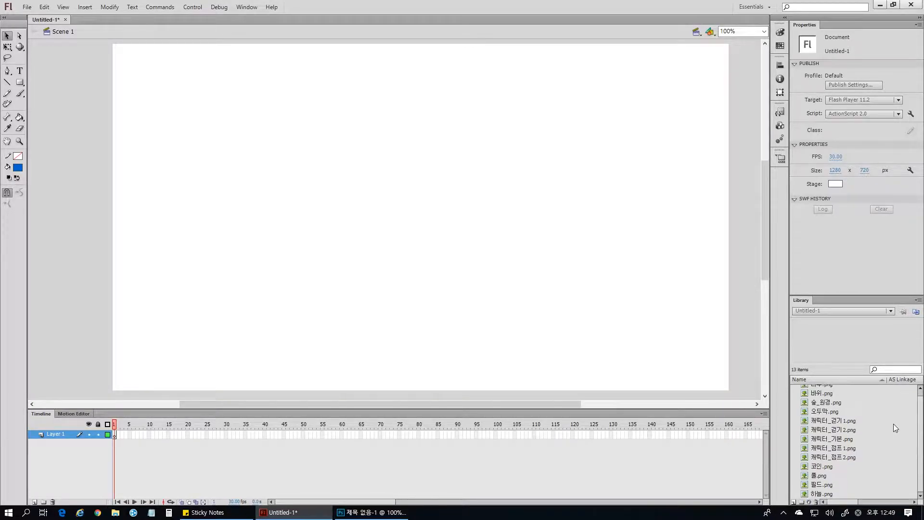
pyautogui.scroll(1, 828, 387)
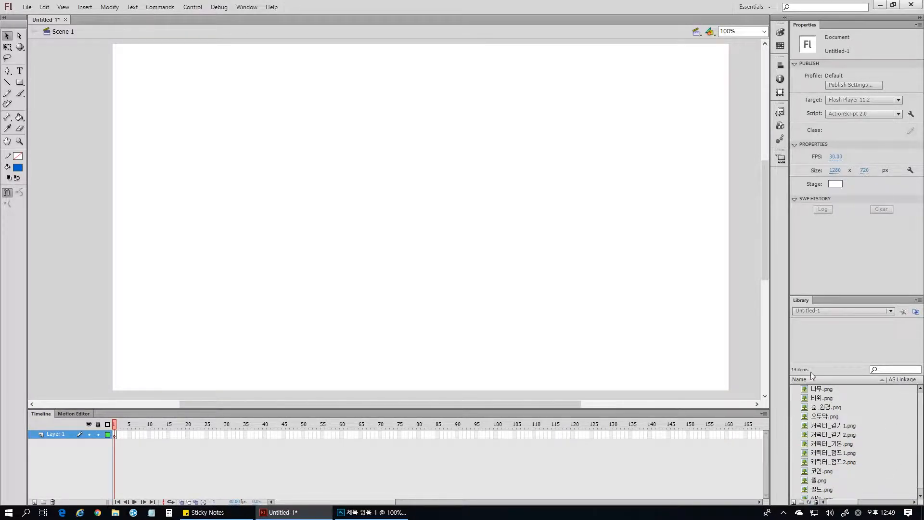
pyautogui.moveTo(843, 296); pyautogui.dragTo(829, 258)
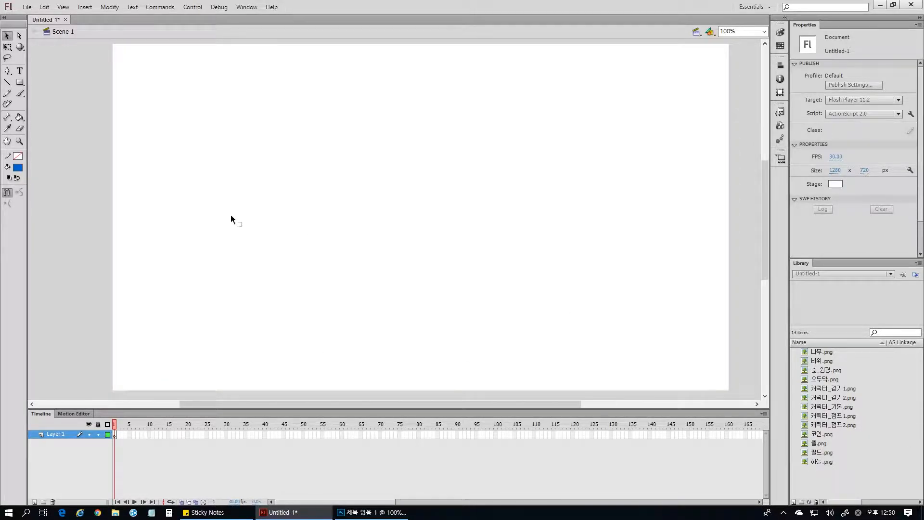
# Switch back to the scene document in Photoshop, show all hidden layers again and clear the selection around the ground strip.
pyautogui.click(368, 512)
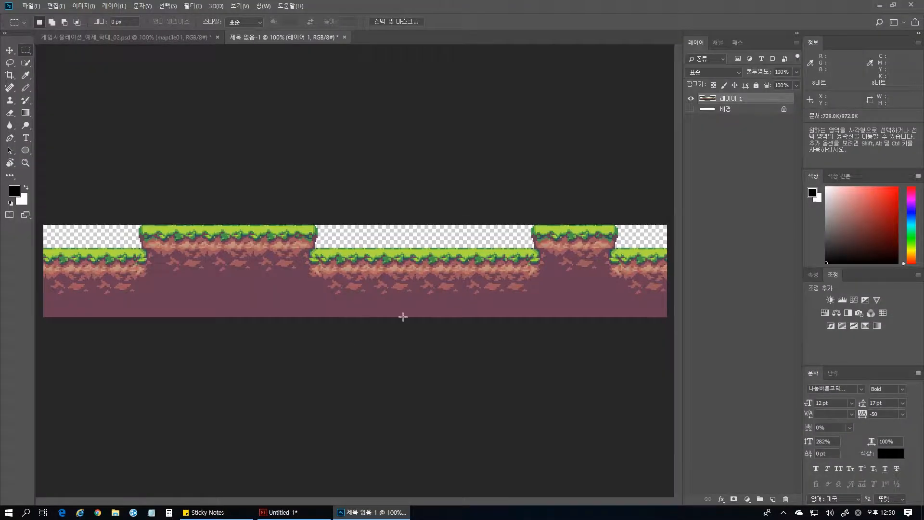
pyautogui.click(126, 37)
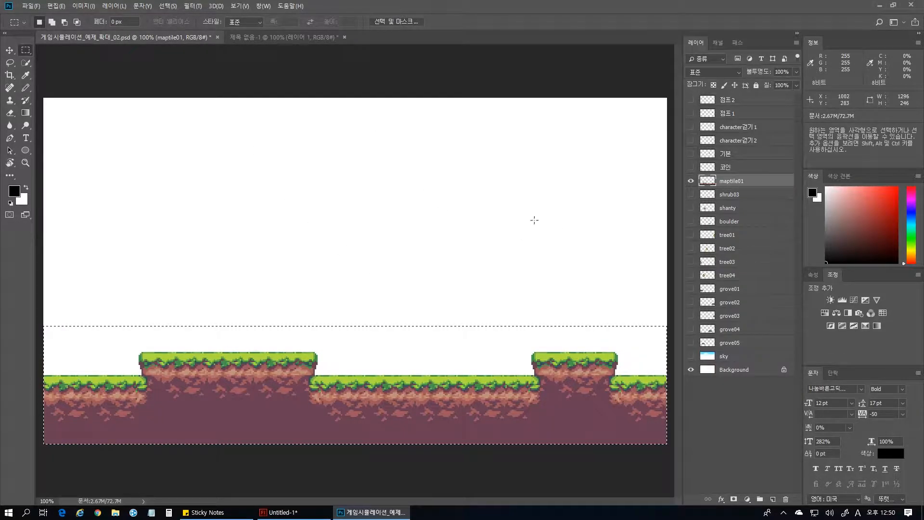
pyautogui.moveTo(691, 194); pyautogui.dragTo(692, 362)
pyautogui.moveTo(694, 166); pyautogui.dragTo(692, 100)
pyautogui.hotkey('ctrl', 'd')
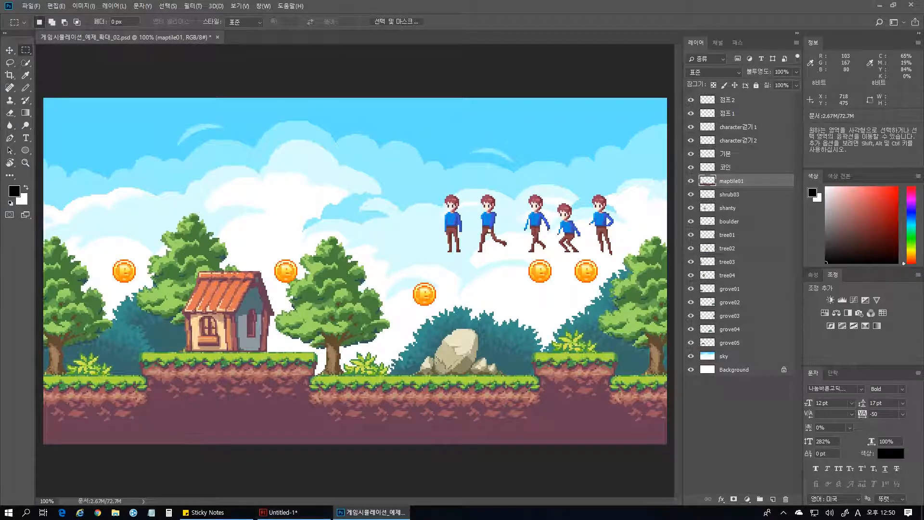
# Switch back to the Flash document and place the sky image 하늘.png on the stage in Layer 1.
pyautogui.click(733, 369)
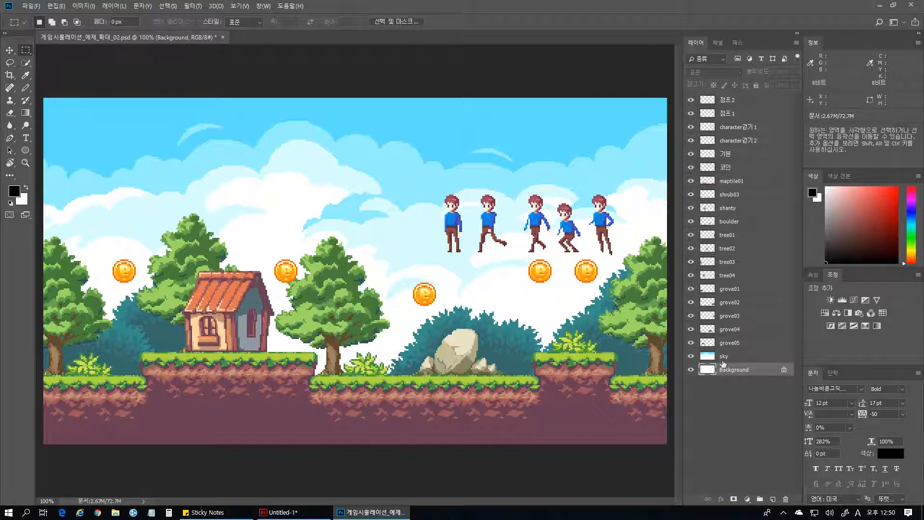
pyautogui.click(289, 513)
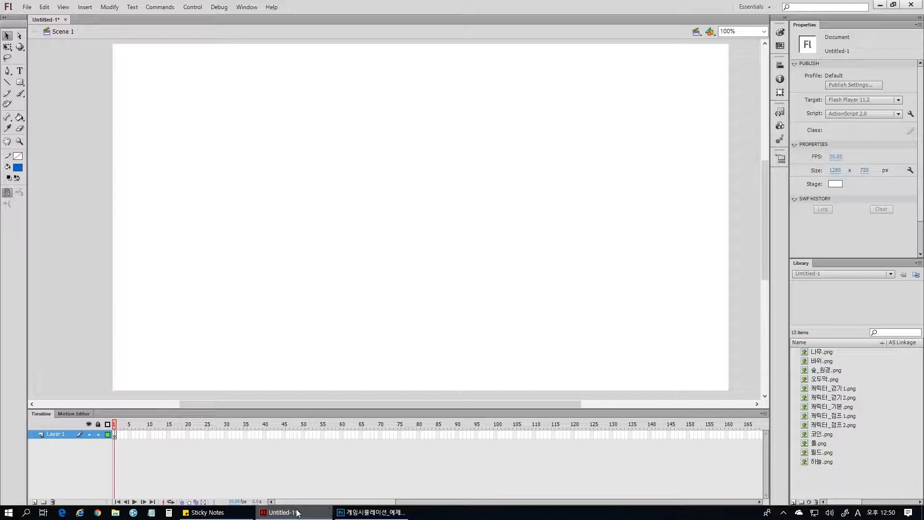
pyautogui.click(359, 512)
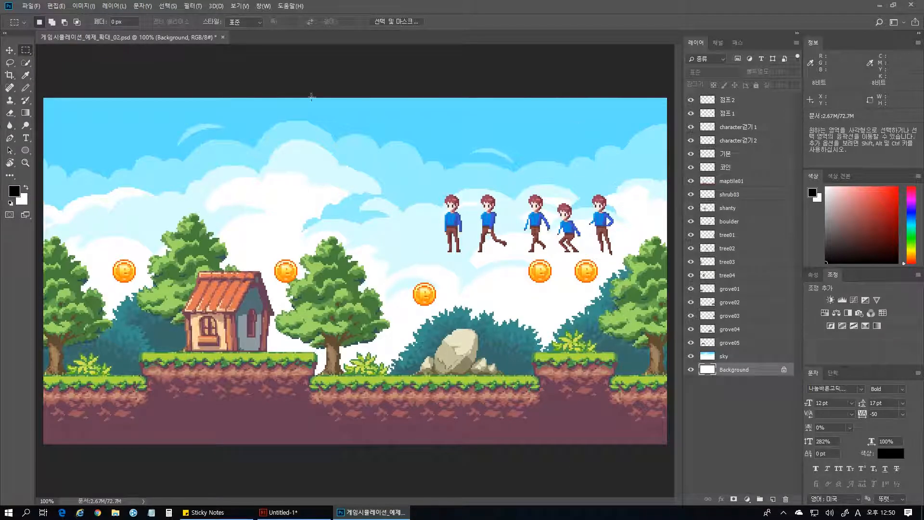
pyautogui.click(304, 513)
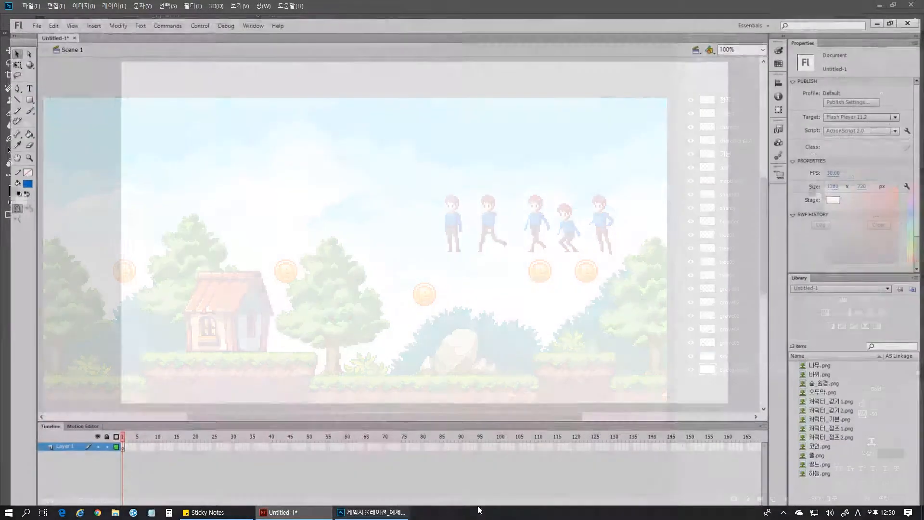
pyautogui.click(819, 462)
pyautogui.moveTo(838, 506); pyautogui.dragTo(435, 215)
pyautogui.click(712, 357)
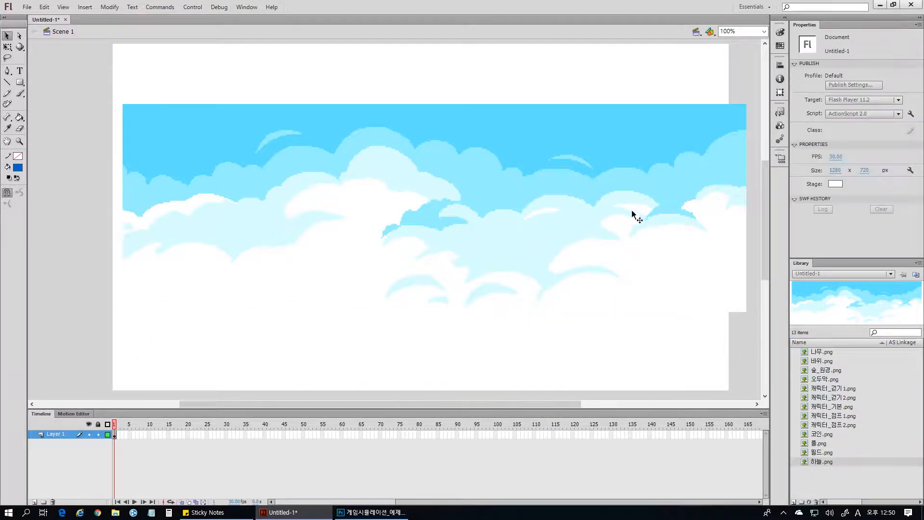
# Align the sky image with the stage's upper edge at Y 0 and nudge it horizontally to overhang both sides about evenly.
pyautogui.moveTo(659, 232); pyautogui.dragTo(640, 174)
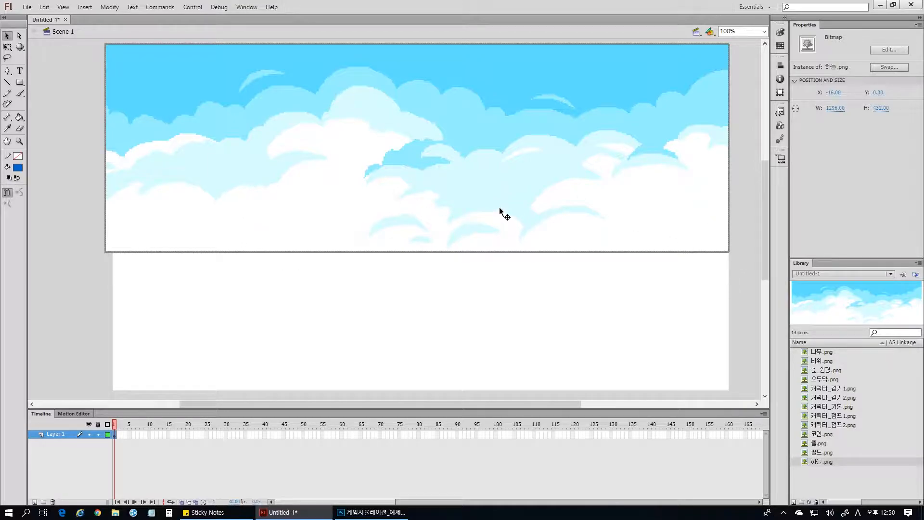
pyautogui.press('Right')
pyautogui.press('Right')
pyautogui.press('Right')
pyautogui.press('Right')
pyautogui.press('Right')
pyautogui.press('Right')
pyautogui.press('Right')
pyautogui.press('Right')
pyautogui.press('Right')
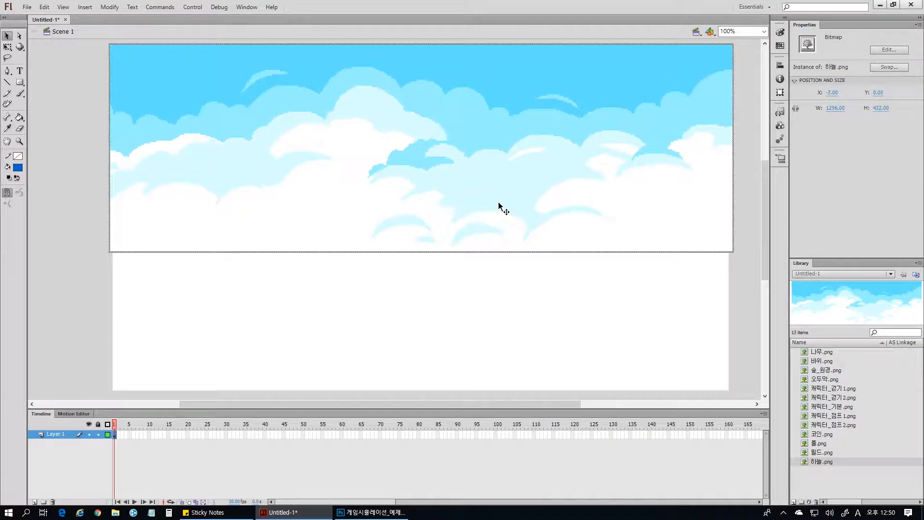
pyautogui.press('Left')
pyautogui.click(616, 346)
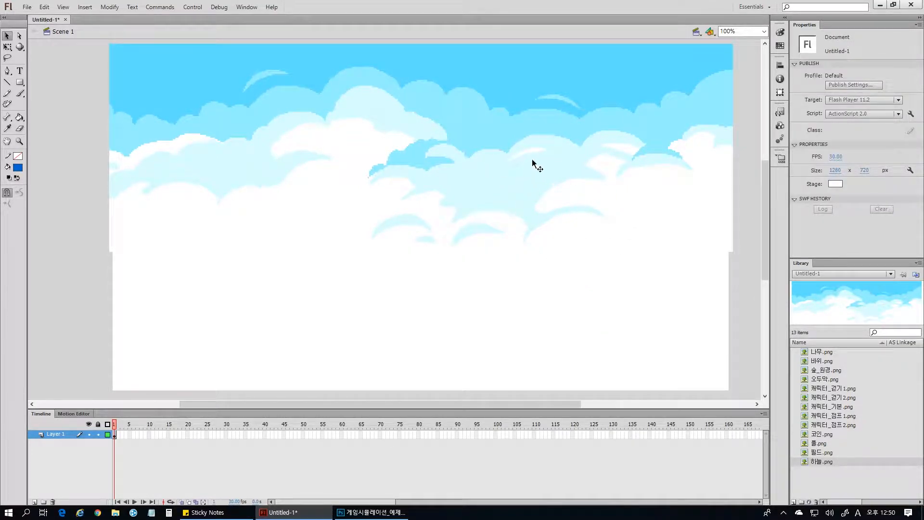
pyautogui.click(533, 160)
pyautogui.click(567, 298)
pyautogui.click(587, 223)
pyautogui.click(596, 340)
pyautogui.click(58, 434)
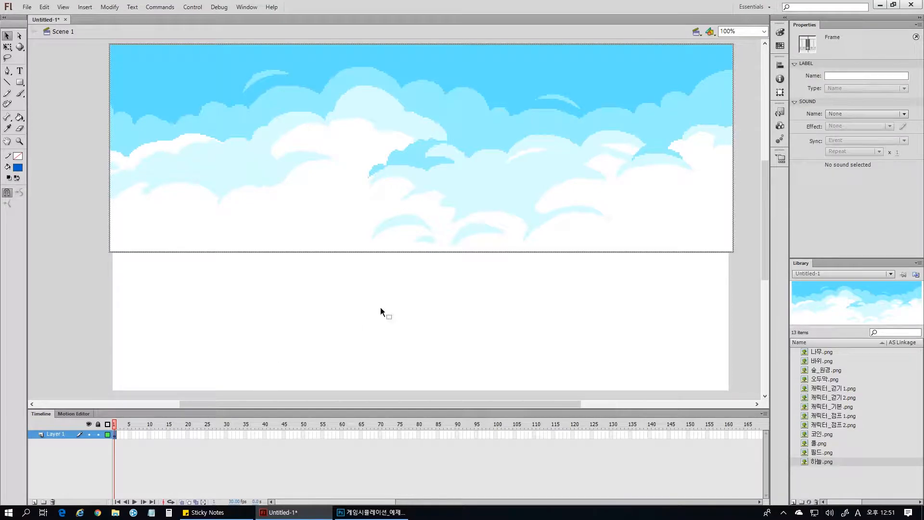
pyautogui.click(685, 324)
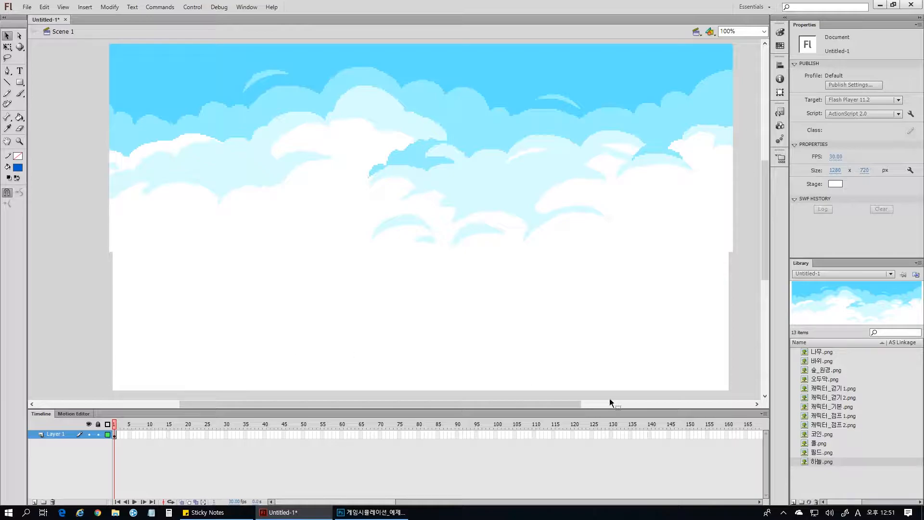
# Add a new layer above Layer 1 and place 필드.png along the stage's lower edge, nudged to line up with the sky.
pyautogui.moveTo(818, 452); pyautogui.dragTo(412, 314)
pyautogui.hotkey('ctrl', 'z')
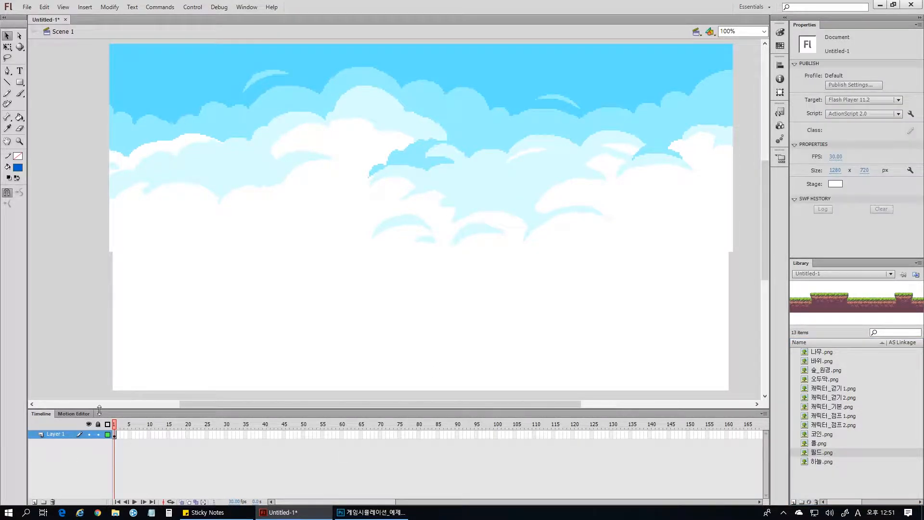
pyautogui.click(35, 503)
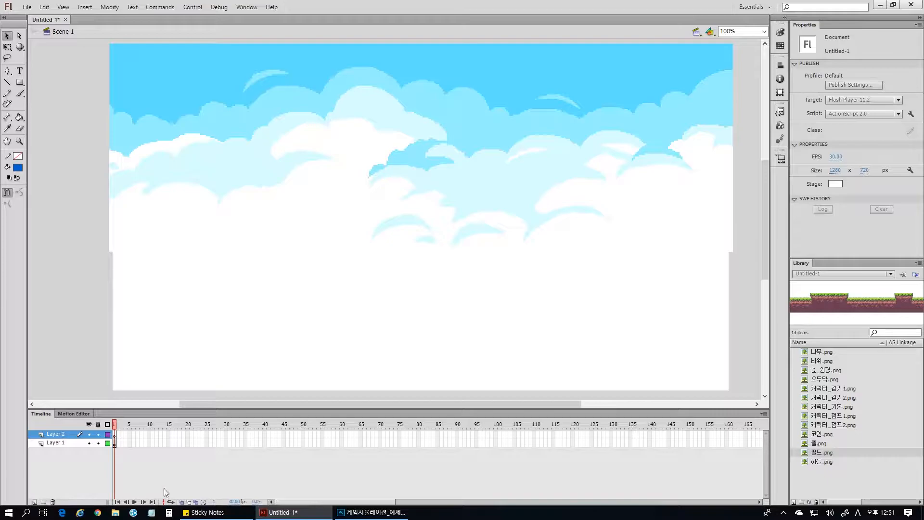
pyautogui.moveTo(831, 448); pyautogui.dragTo(425, 351)
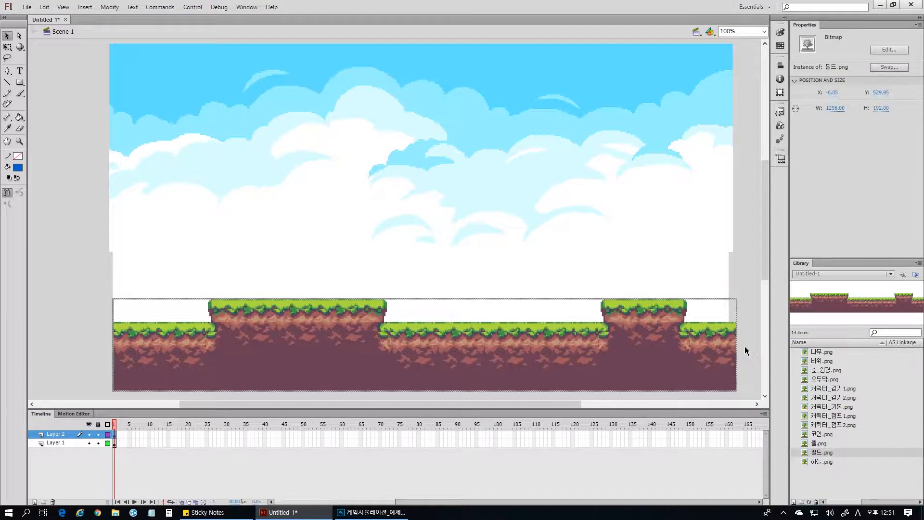
pyautogui.press('Left')
pyautogui.press('Left')
pyautogui.press('Left')
pyautogui.press('Left')
pyautogui.press('Left')
pyautogui.press('Left')
pyautogui.press('Left')
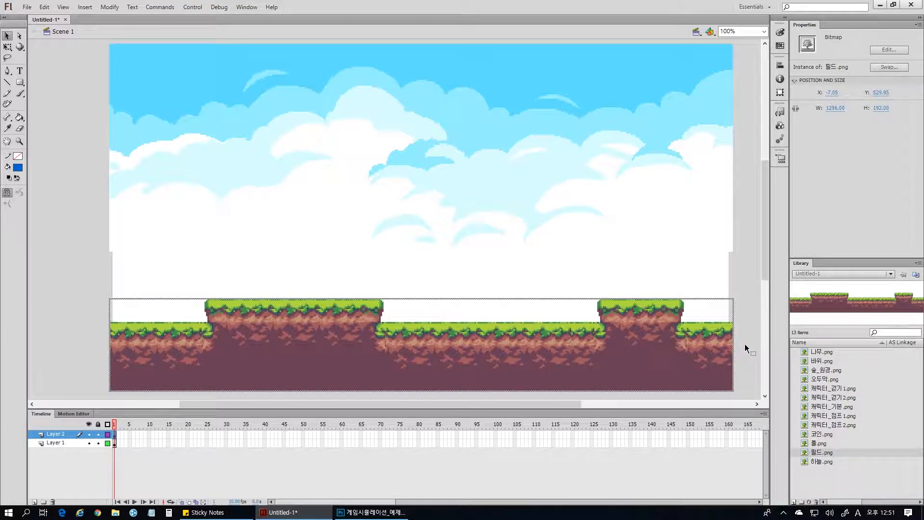
pyautogui.click(745, 343)
pyautogui.click(637, 364)
pyautogui.click(742, 342)
pyautogui.click(663, 346)
pyautogui.click(745, 343)
pyautogui.click(654, 343)
# Set the ground strip's position to X -7 and Y 529, and deselect it.
pyautogui.click(835, 93)
pyautogui.moveTo(835, 93); pyautogui.dragTo(890, 93)
pyautogui.click(883, 93)
pyautogui.click(754, 185)
pyautogui.click(684, 328)
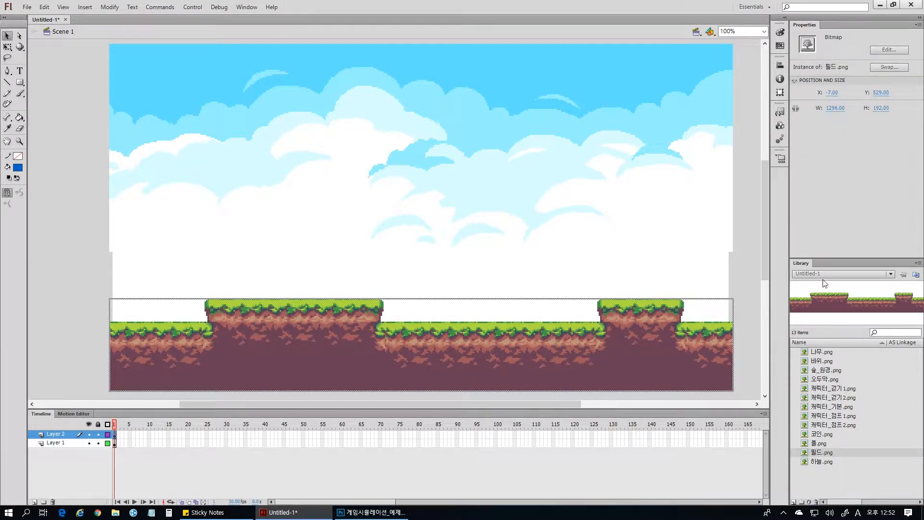
pyautogui.click(755, 319)
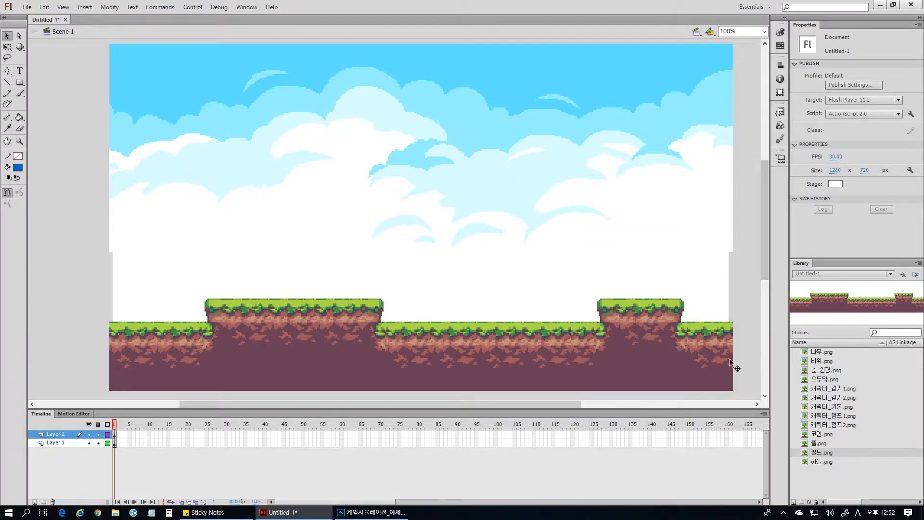
pyautogui.click(686, 363)
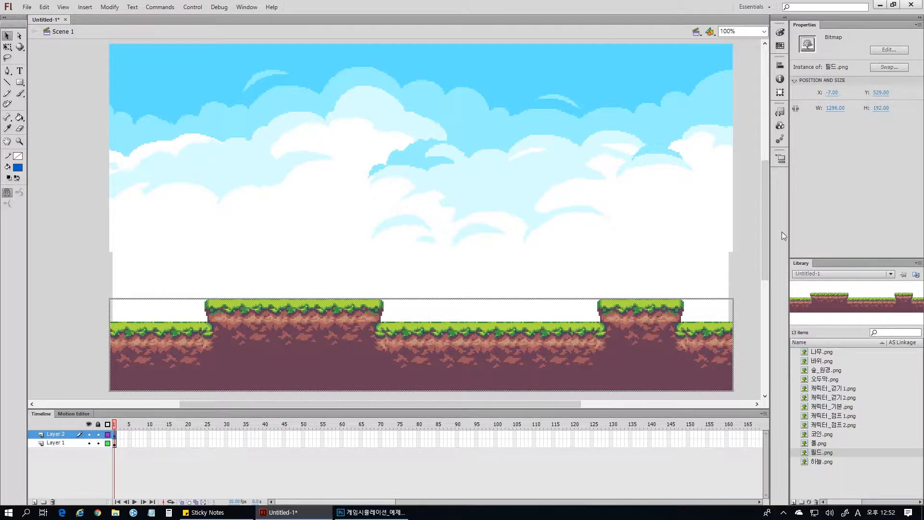
pyautogui.click(749, 283)
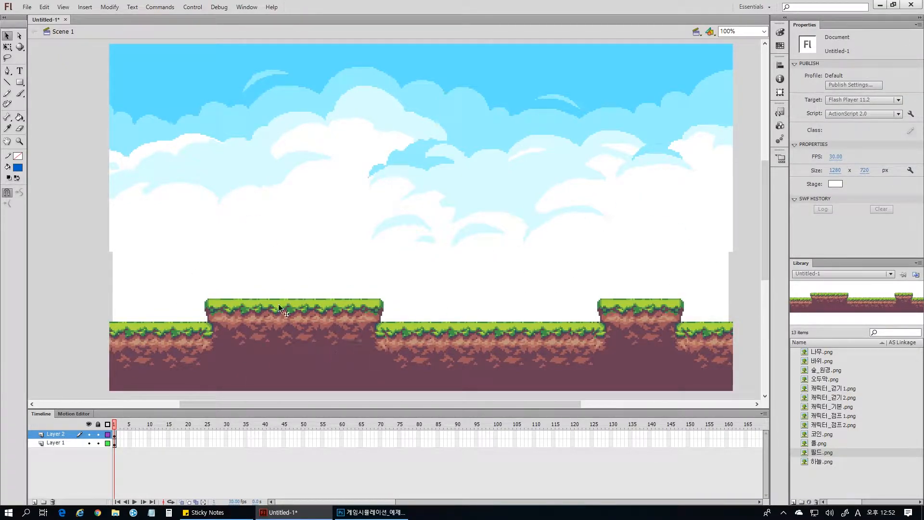
# Insert a new layer between the sky and ground layers and name it 숲.
pyautogui.click(65, 443)
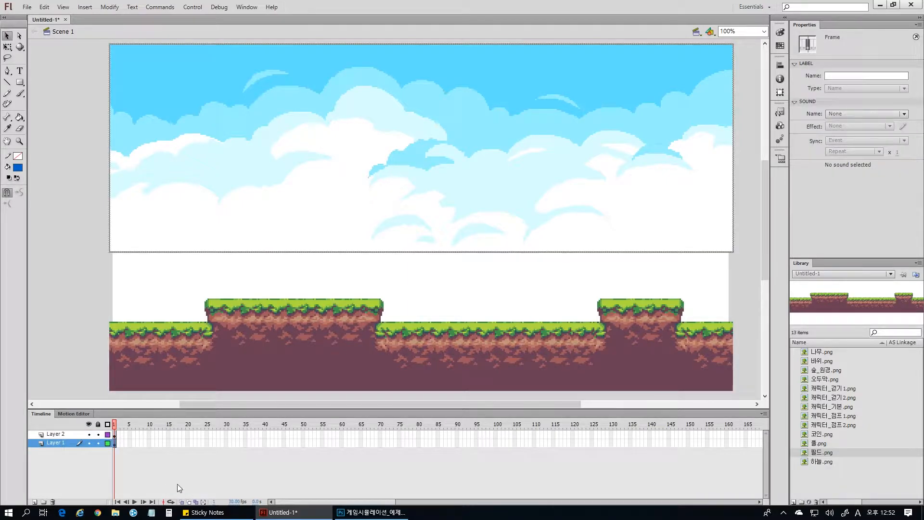
pyautogui.click(34, 502)
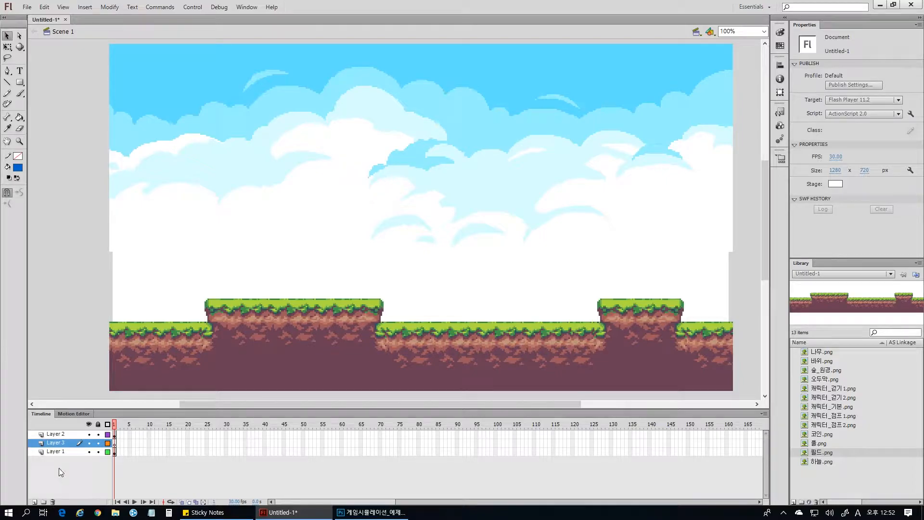
pyautogui.doubleClick(57, 443)
pyautogui.write('ㅂ')
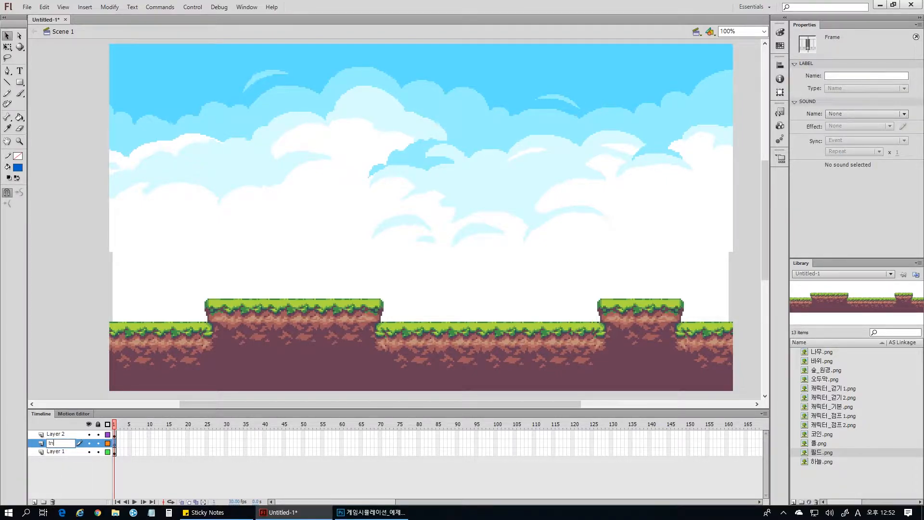
pyautogui.press('Return')
# Rename the ground layer as 필드 and the sky layer as 하늘.
pyautogui.click(56, 436)
pyautogui.doubleClick(56, 437)
pyautogui.write('피')
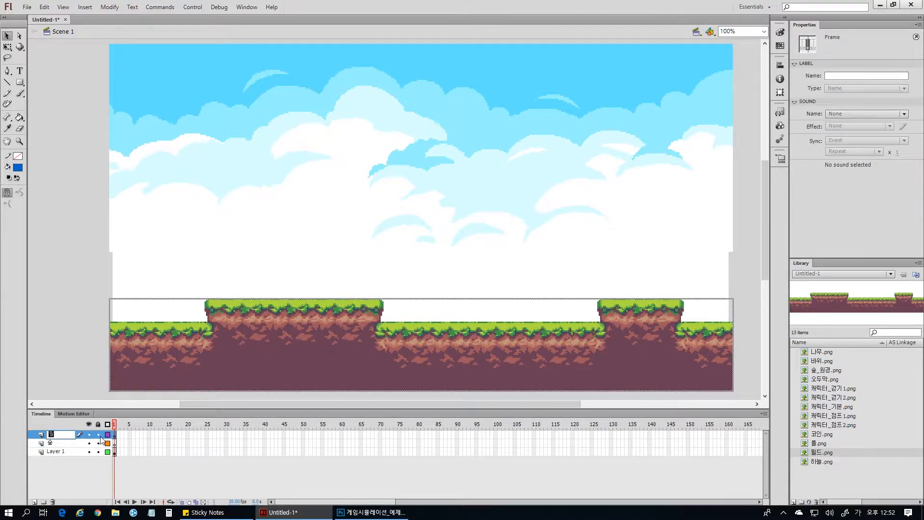
pyautogui.write('드')
pyautogui.press('Return')
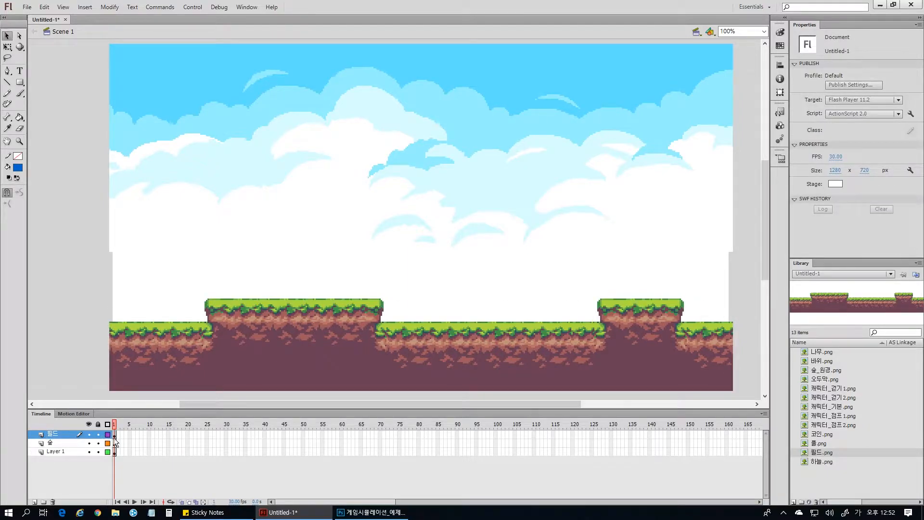
pyautogui.doubleClick(55, 452)
pyautogui.write('하늘')
pyautogui.press('Return')
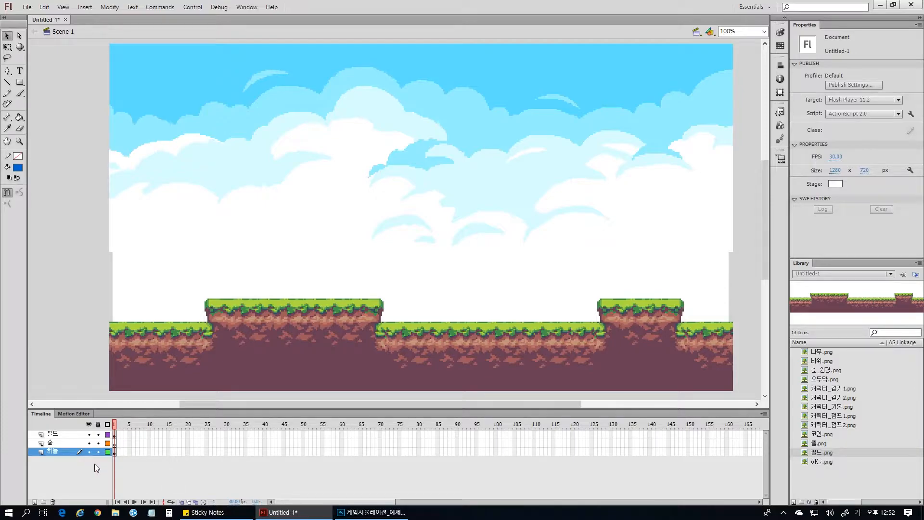
# Save the document in the 실습예제 folder as 게임시뮬레이션_예제_2.fla.
pyautogui.hotkey('ctrl', 's')
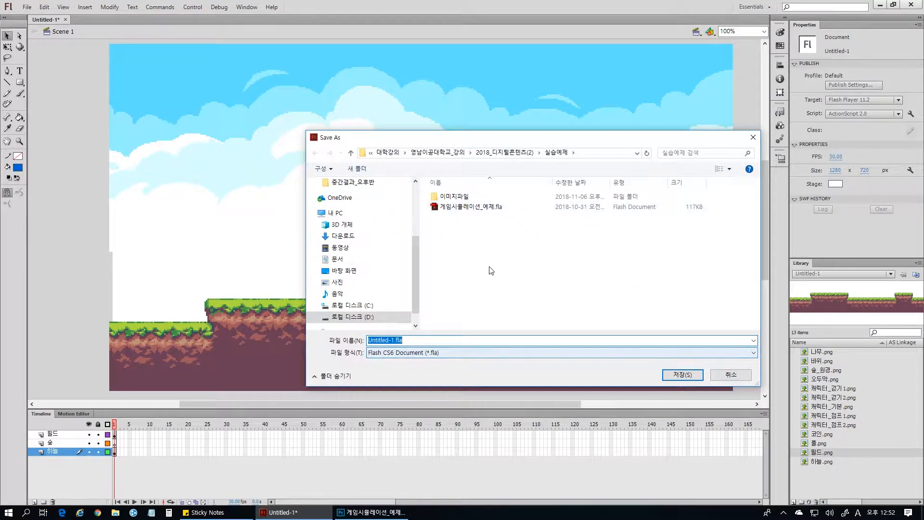
pyautogui.click(480, 208)
pyautogui.click(423, 340)
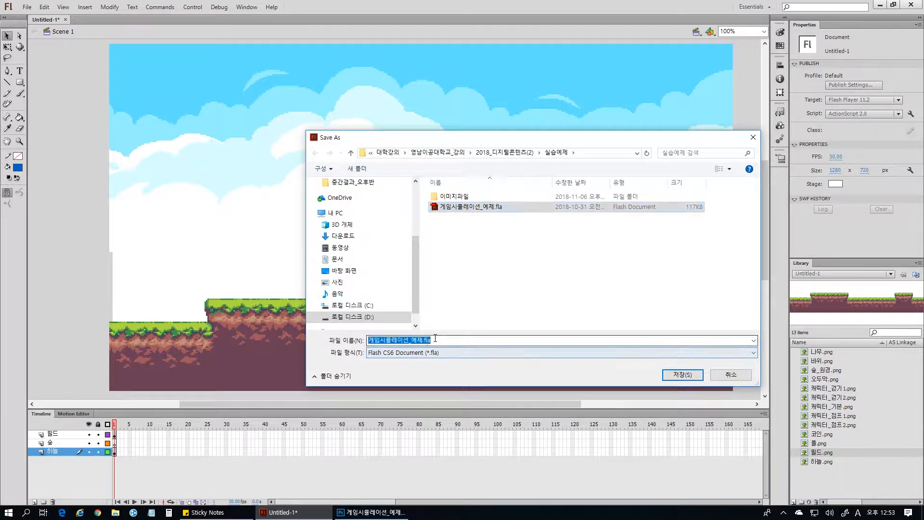
pyautogui.click(423, 341)
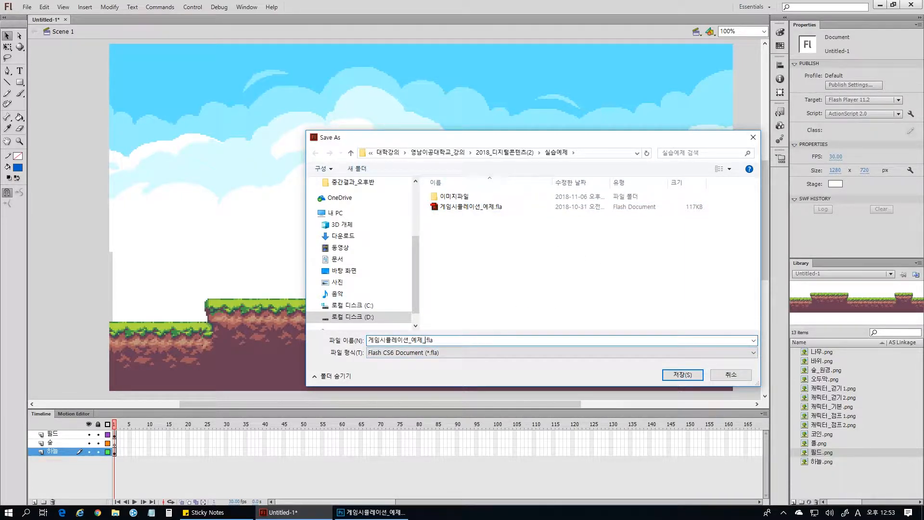
pyautogui.click(683, 375)
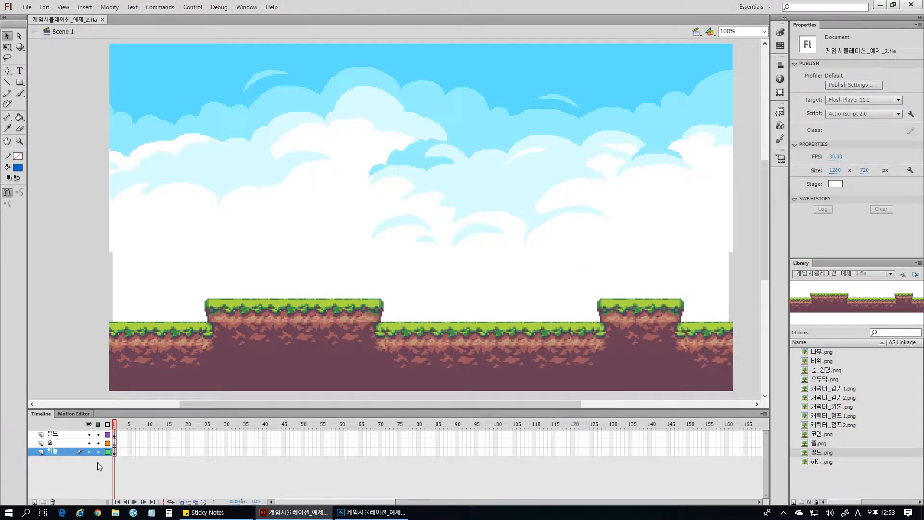
# Place 숲_원경.png on the 숲 layer at the stage's left edge, behind the ground strip.
pyautogui.click(115, 443)
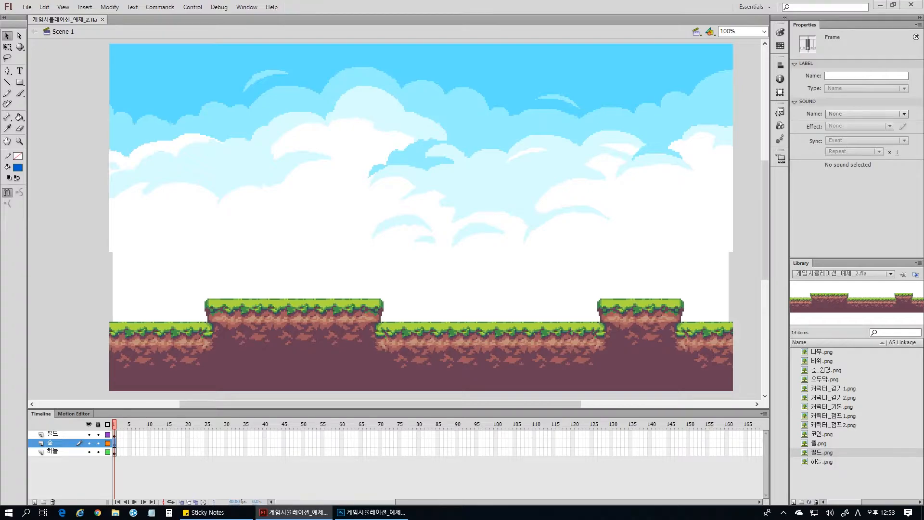
pyautogui.click(820, 443)
pyautogui.moveTo(834, 371); pyautogui.dragTo(195, 295)
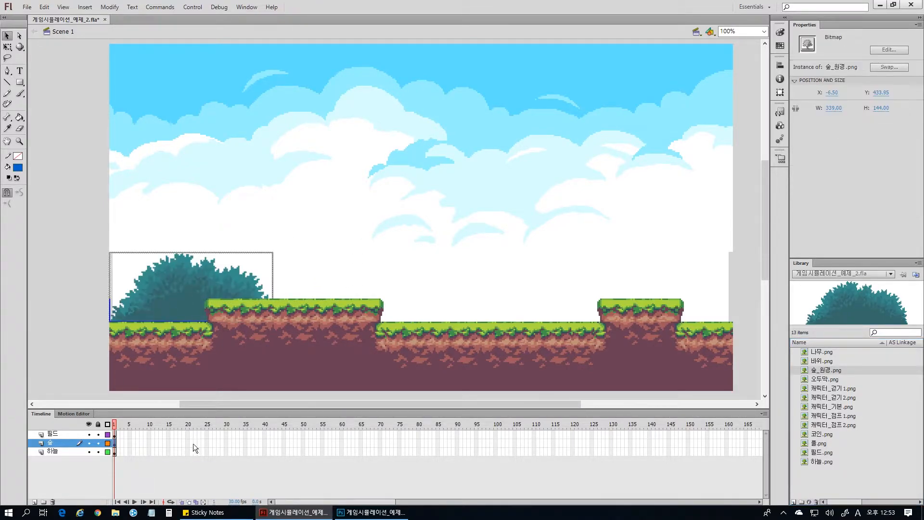
# Set the forest bush's position to X -6 and Y 433, and deselect it.
pyautogui.click(833, 93)
pyautogui.press('BackSpace')
pyautogui.click(885, 94)
pyautogui.moveTo(884, 95); pyautogui.dragTo(901, 93)
pyautogui.press('BackSpace')
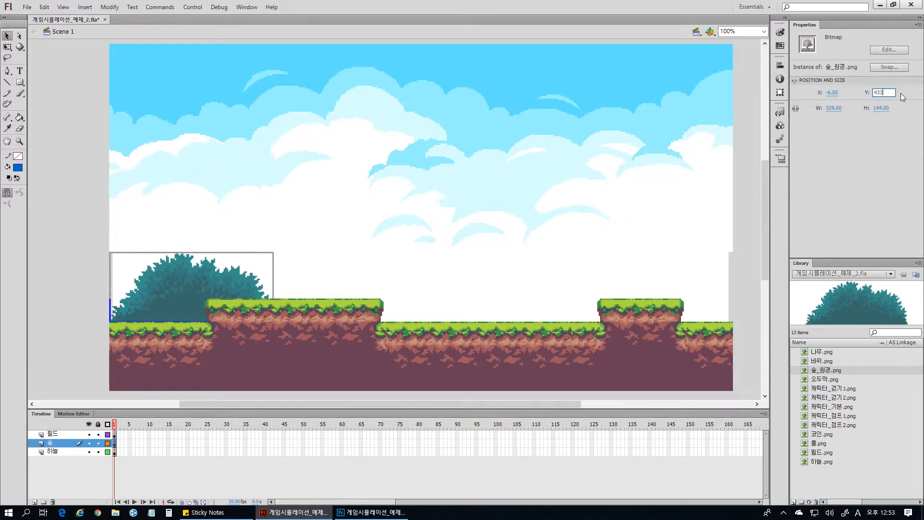
pyautogui.press('Return')
pyautogui.click(611, 279)
# Try nudging the forest bush up and back down behind the ground strip.
pyautogui.click(200, 286)
pyautogui.click(79, 311)
pyautogui.click(157, 294)
pyautogui.press('Up')
pyautogui.click(51, 328)
pyautogui.click(188, 316)
pyautogui.click(183, 273)
pyautogui.press('Down')
pyautogui.click(97, 307)
# Lock the 필드 layer and test selecting the forest bush behind the ground strip.
pyautogui.click(98, 435)
pyautogui.click(193, 288)
pyautogui.click(309, 280)
# Preview the character, hut, forest and rock images in the Library.
pyautogui.click(824, 424)
pyautogui.click(825, 407)
pyautogui.click(824, 389)
pyautogui.click(825, 380)
pyautogui.click(824, 371)
pyautogui.click(819, 361)
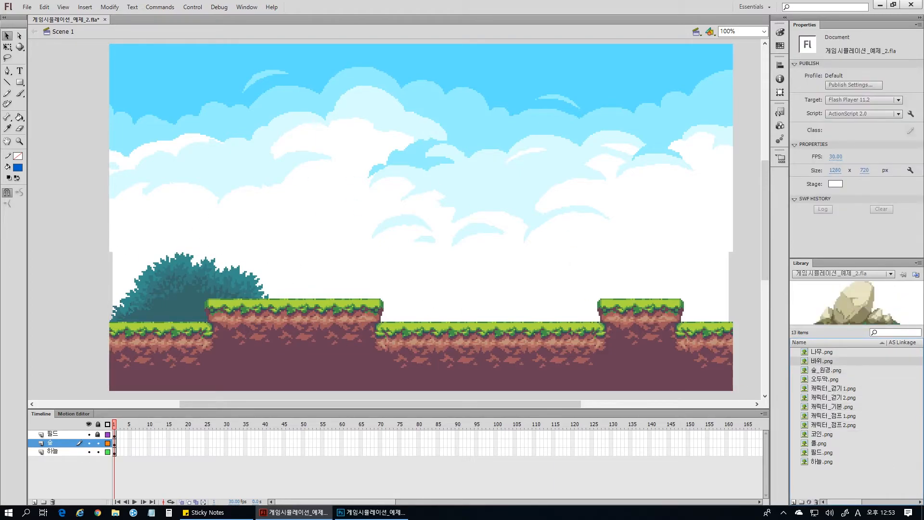
pyautogui.click(817, 379)
pyautogui.click(833, 408)
pyautogui.click(829, 425)
pyautogui.click(827, 417)
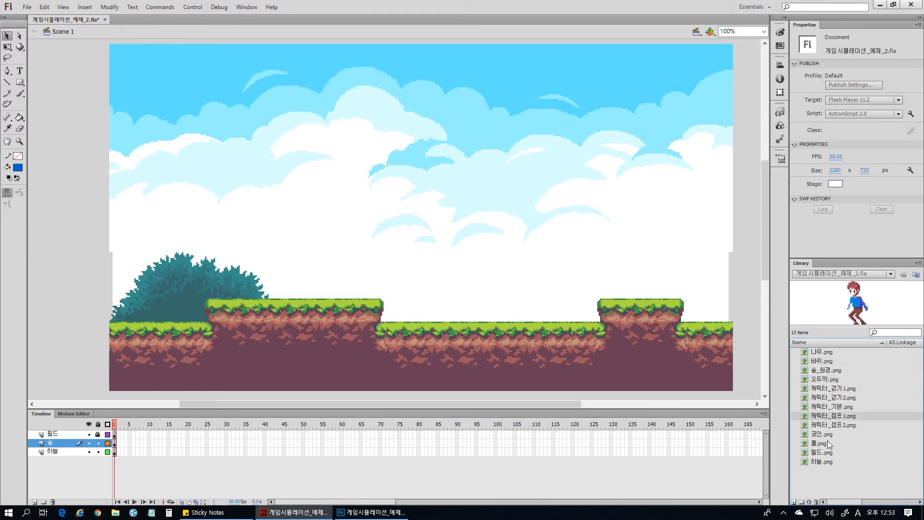